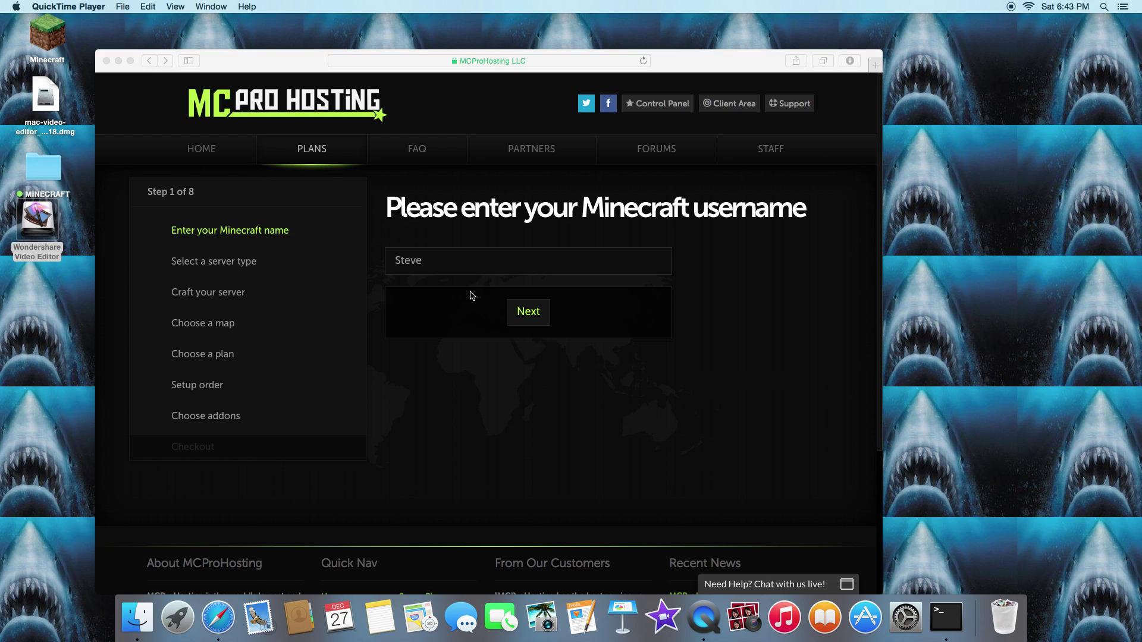
Bring Safari forward, go to the MCProHosting plans page, and start the order wizard
click(230, 145)
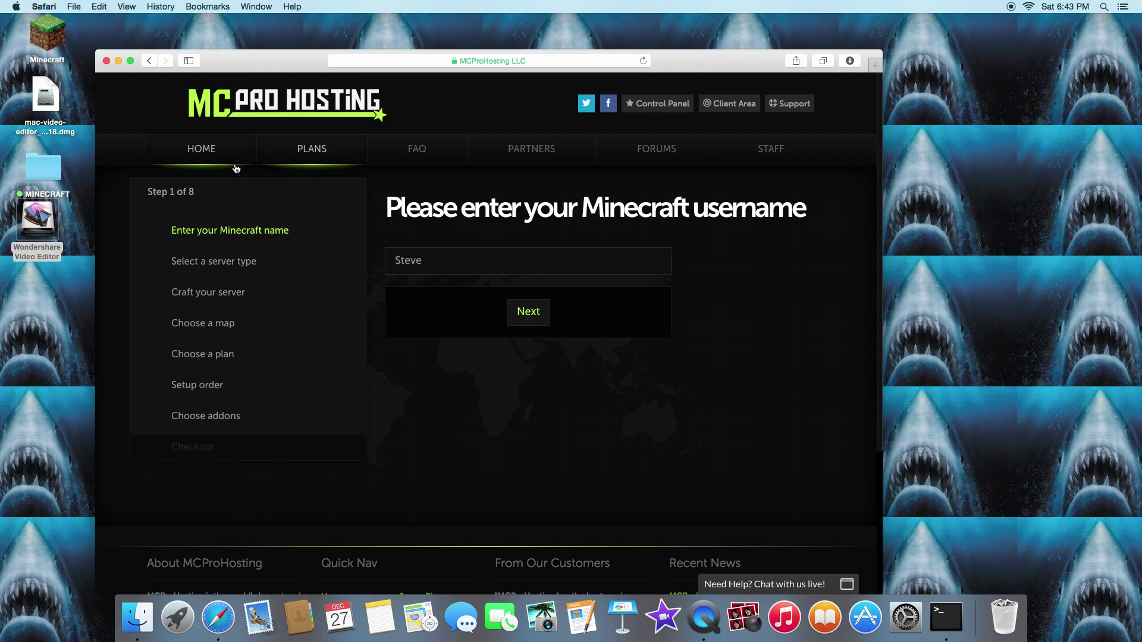
click(330, 169)
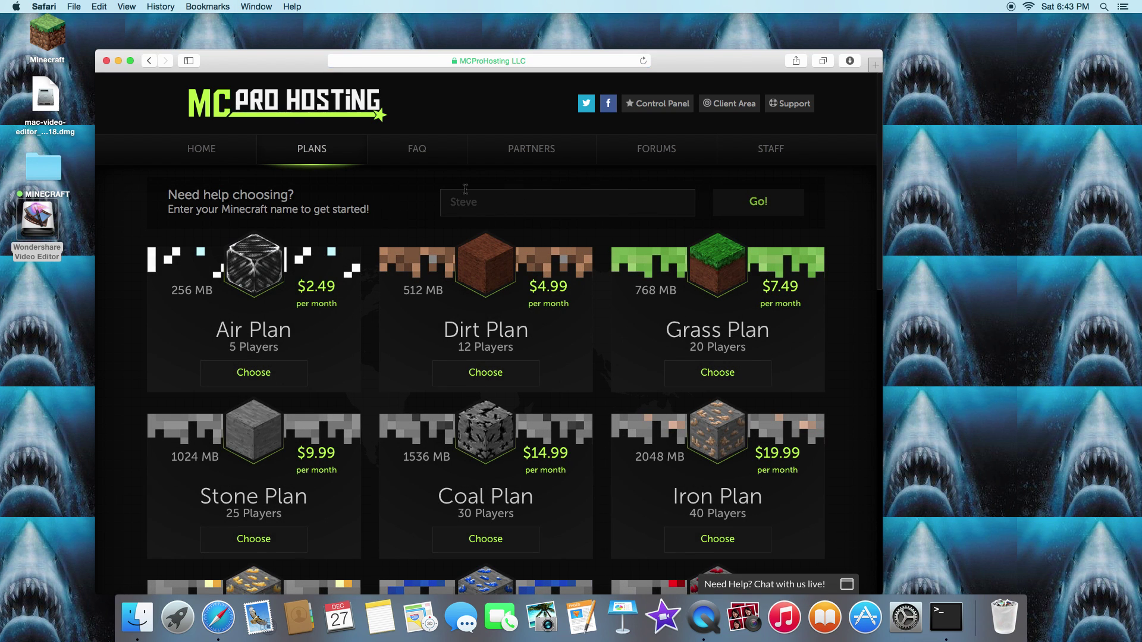
click(495, 213)
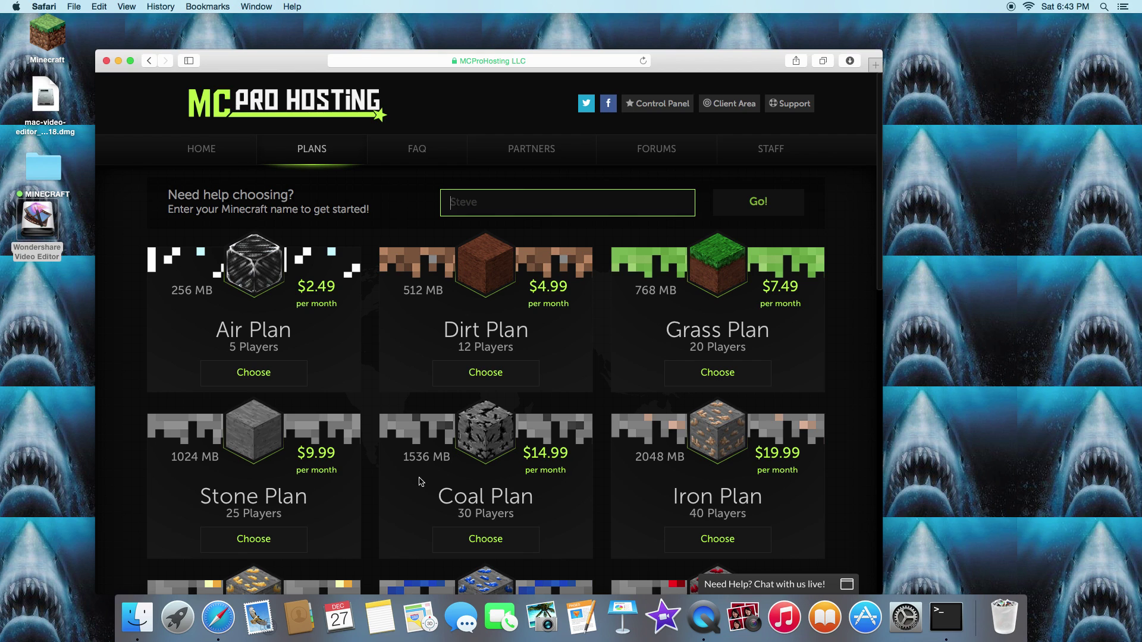
click(254, 372)
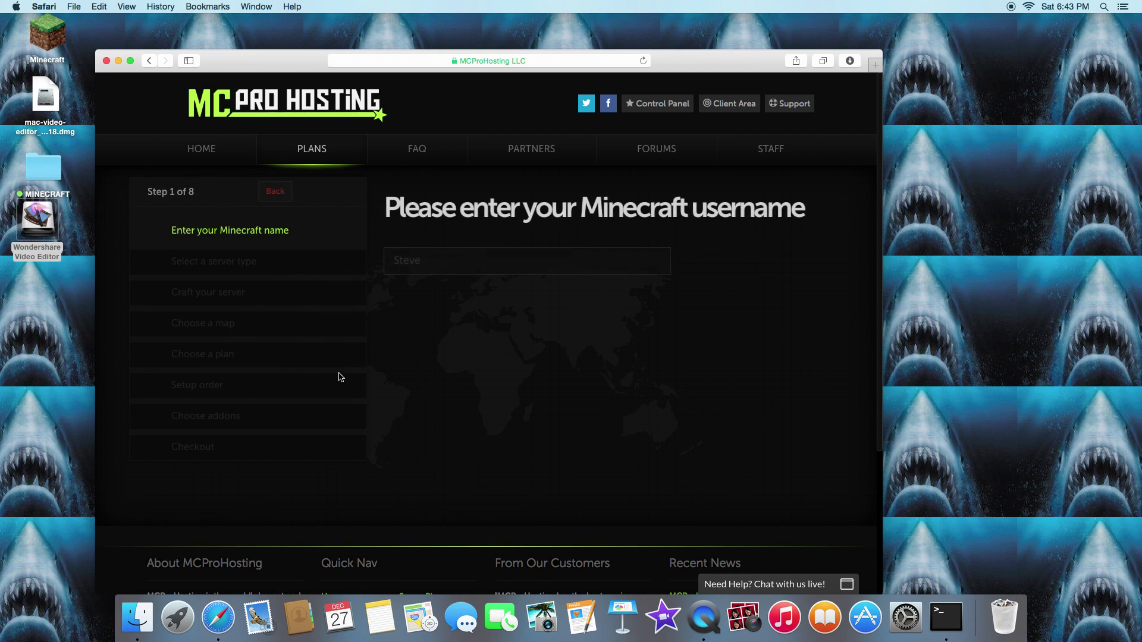
Submit BLA as the Minecraft username and reach the game type step
click(426, 260)
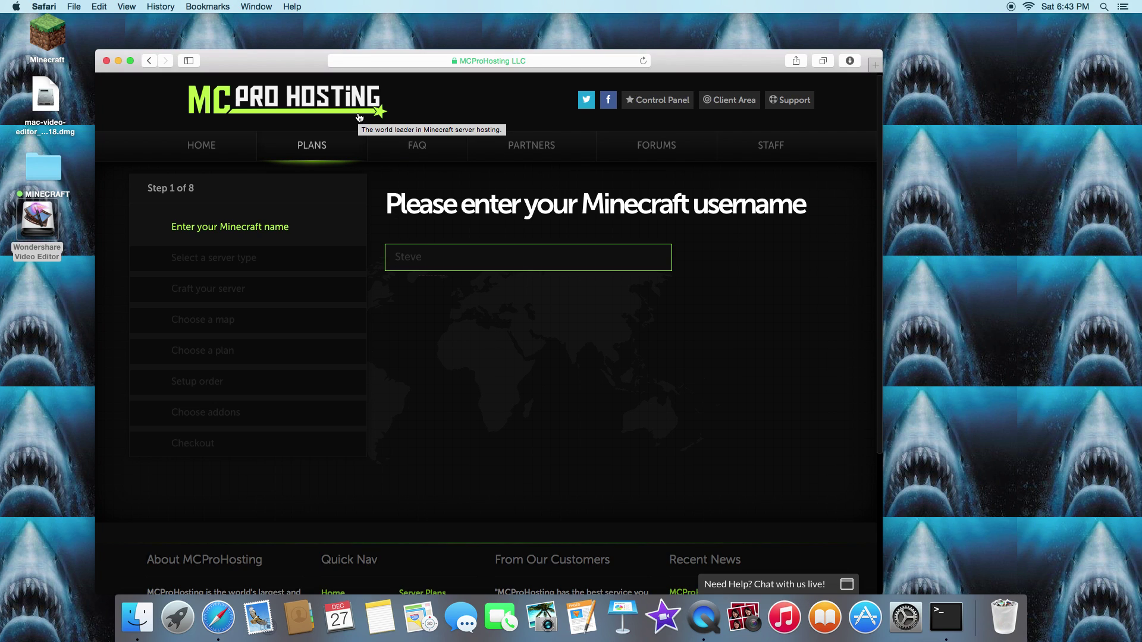
text(BLA)
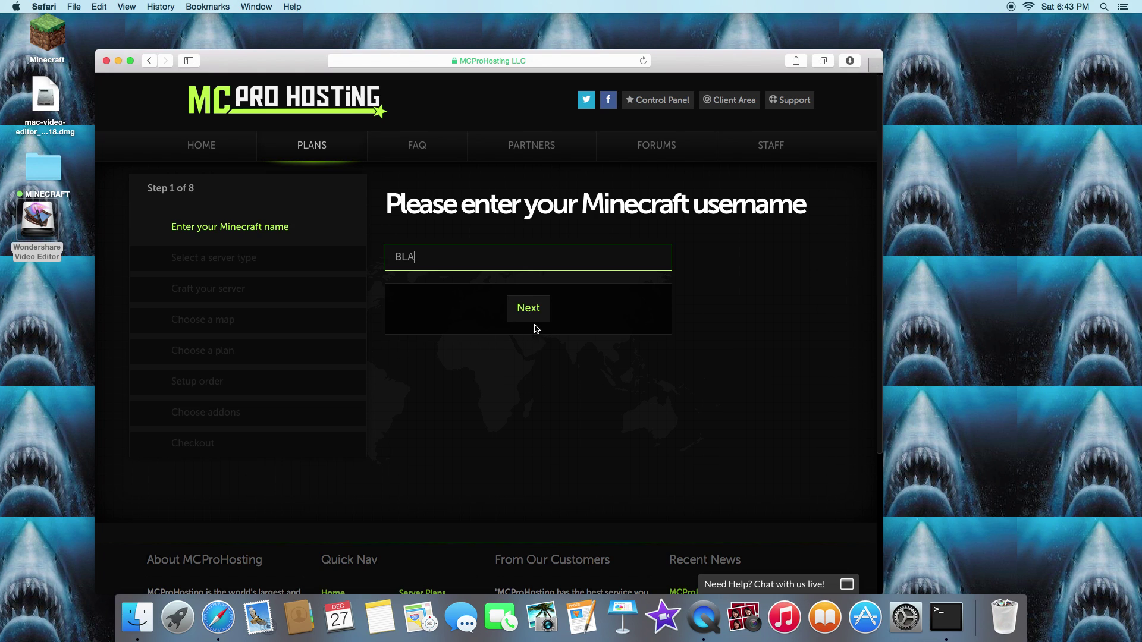
click(529, 307)
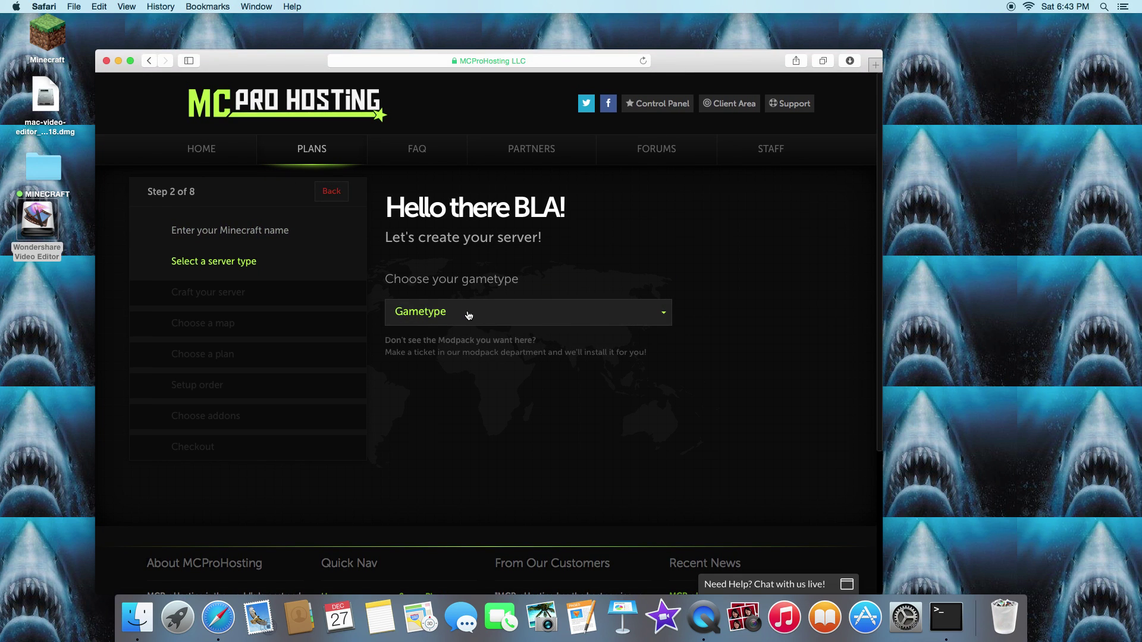
click(627, 318)
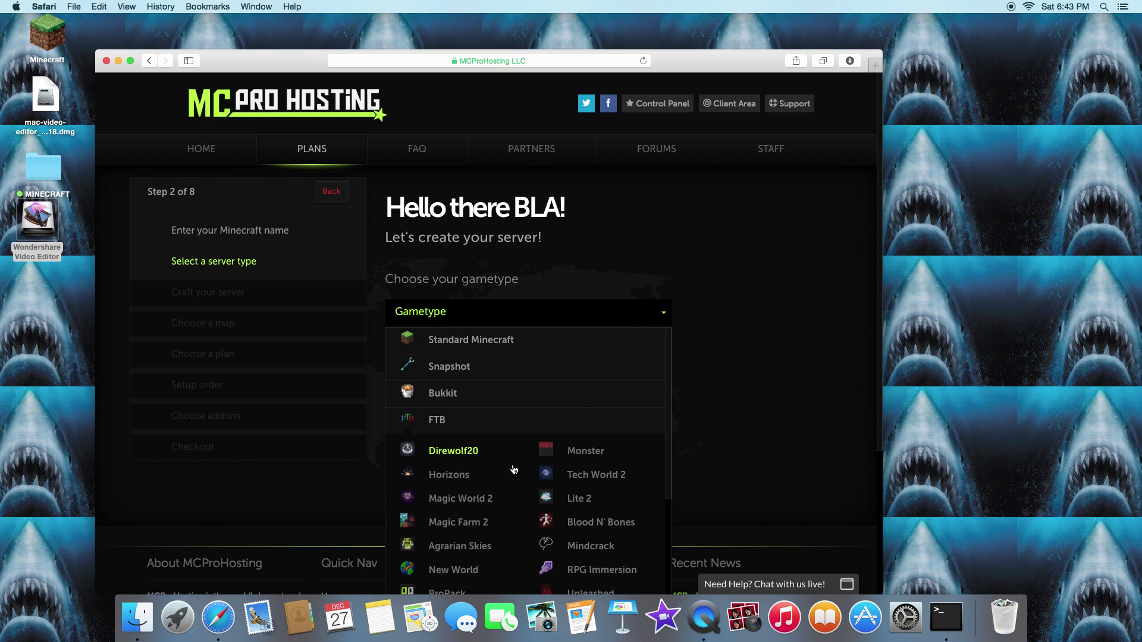
scroll(481, 501, down, 5)
scroll(481, 500, down, 3)
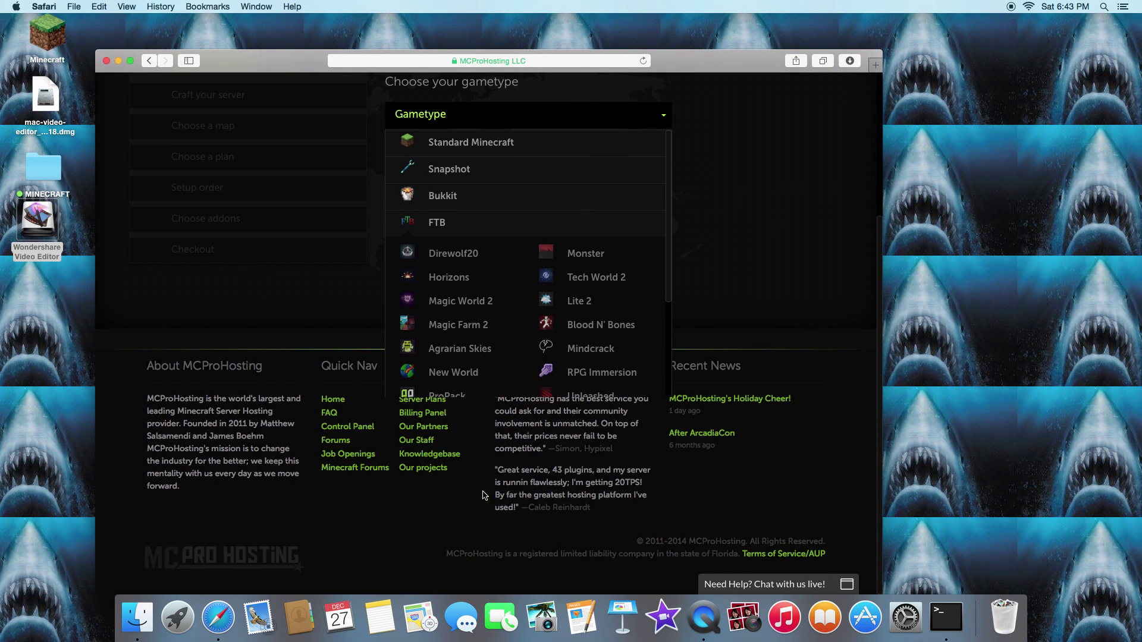
scroll(505, 380, up, 1)
scroll(488, 359, up, 5)
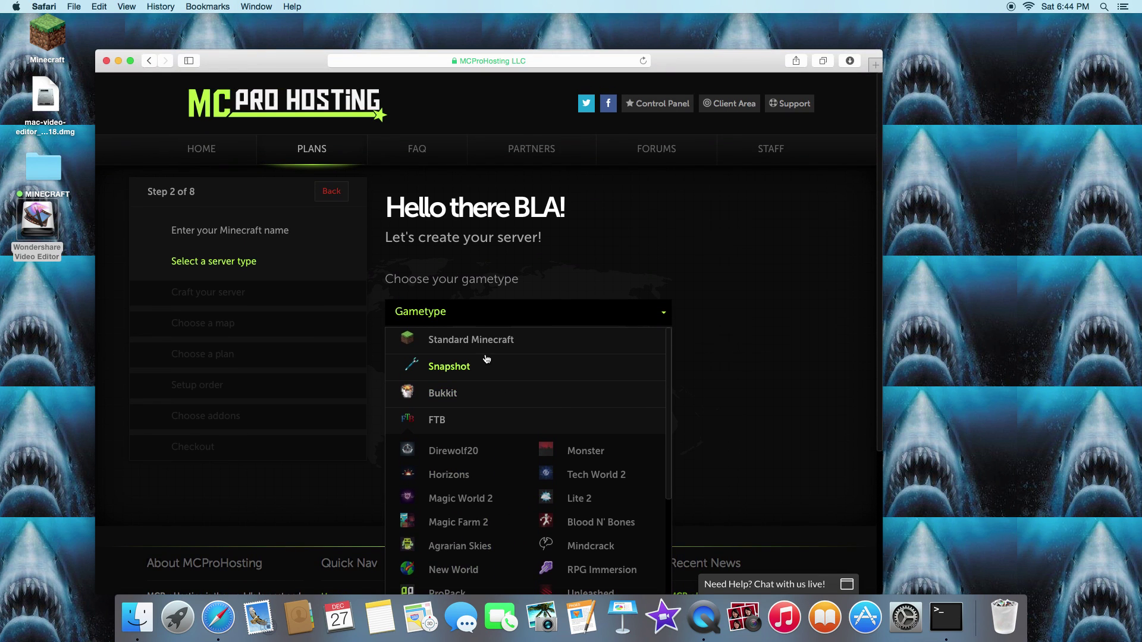
Pick Standard Minecraft as the game type and confirm it
click(501, 341)
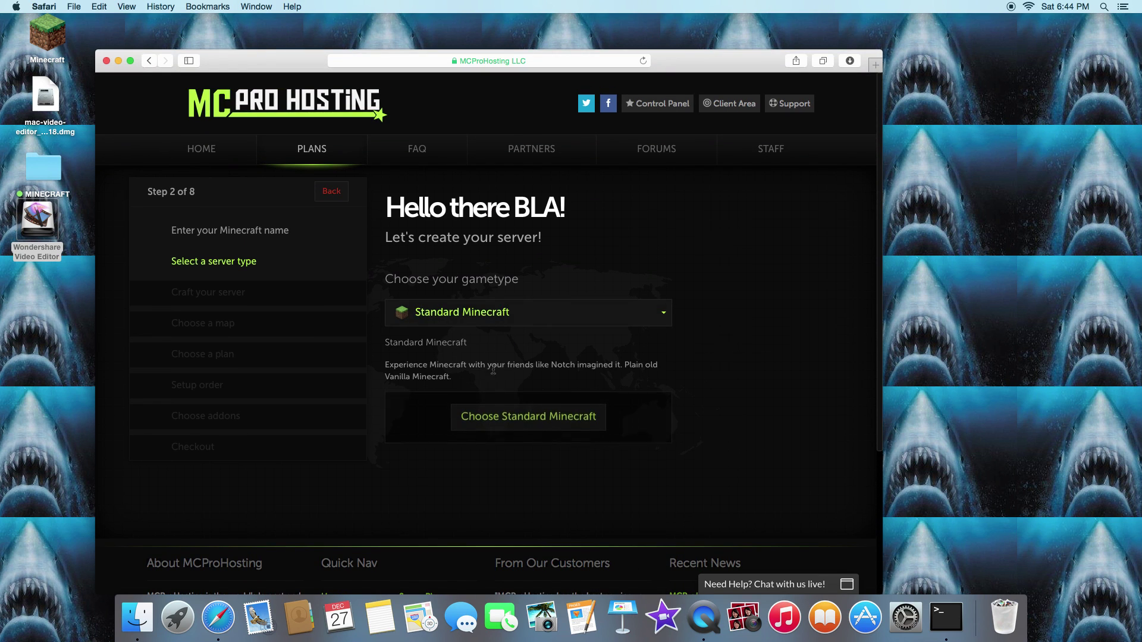
click(531, 427)
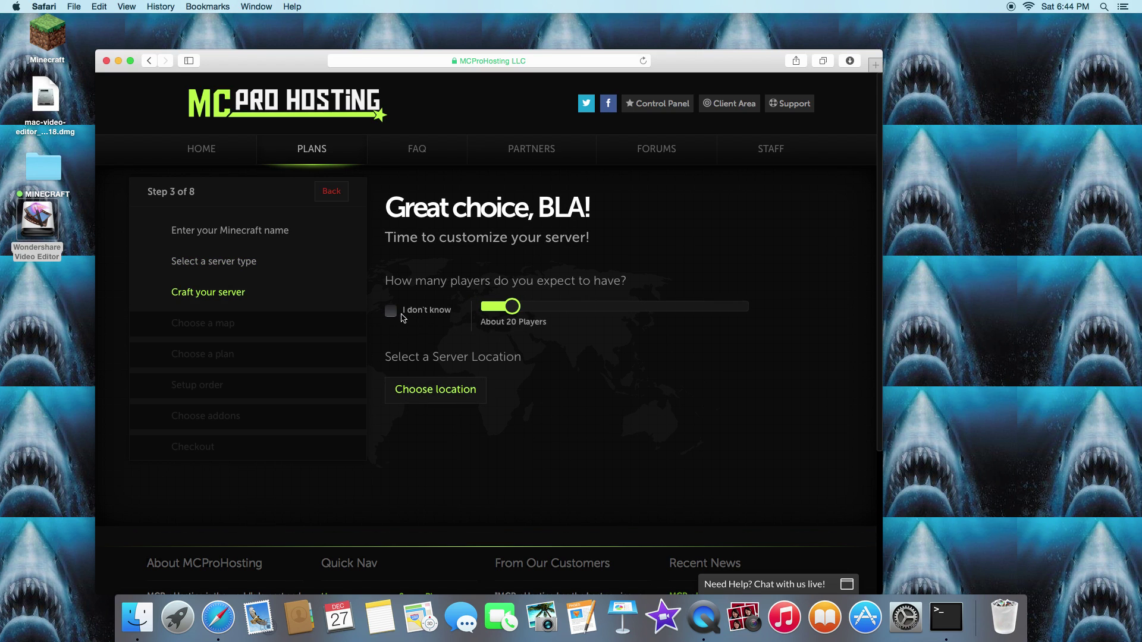
Set player count to unknown and location to San Jose, California, then continue to maps
click(390, 311)
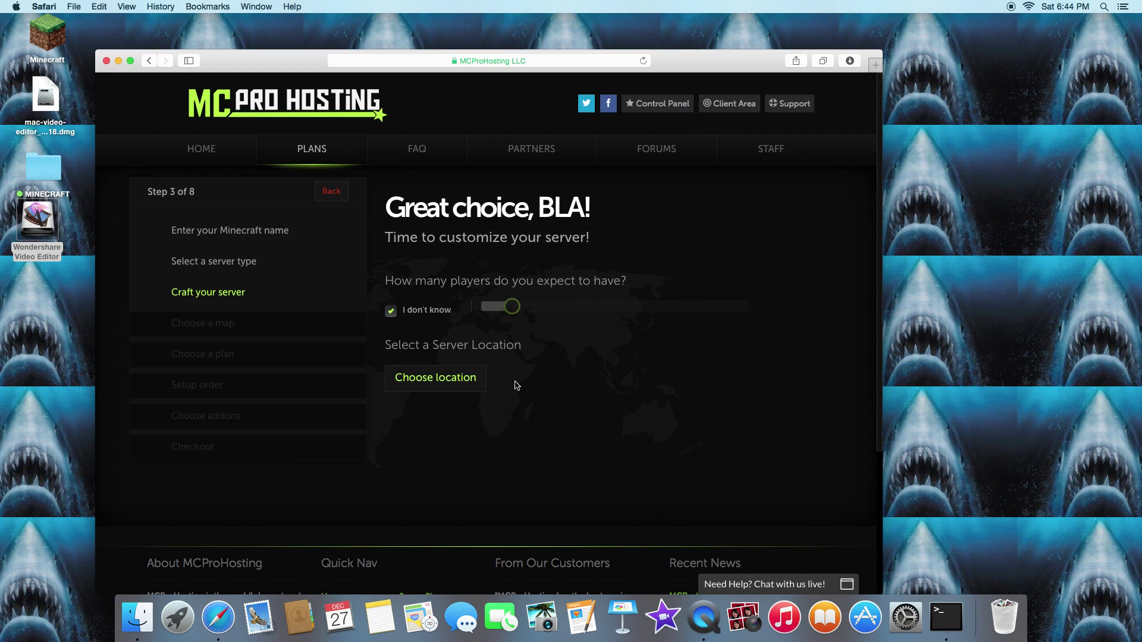
click(436, 377)
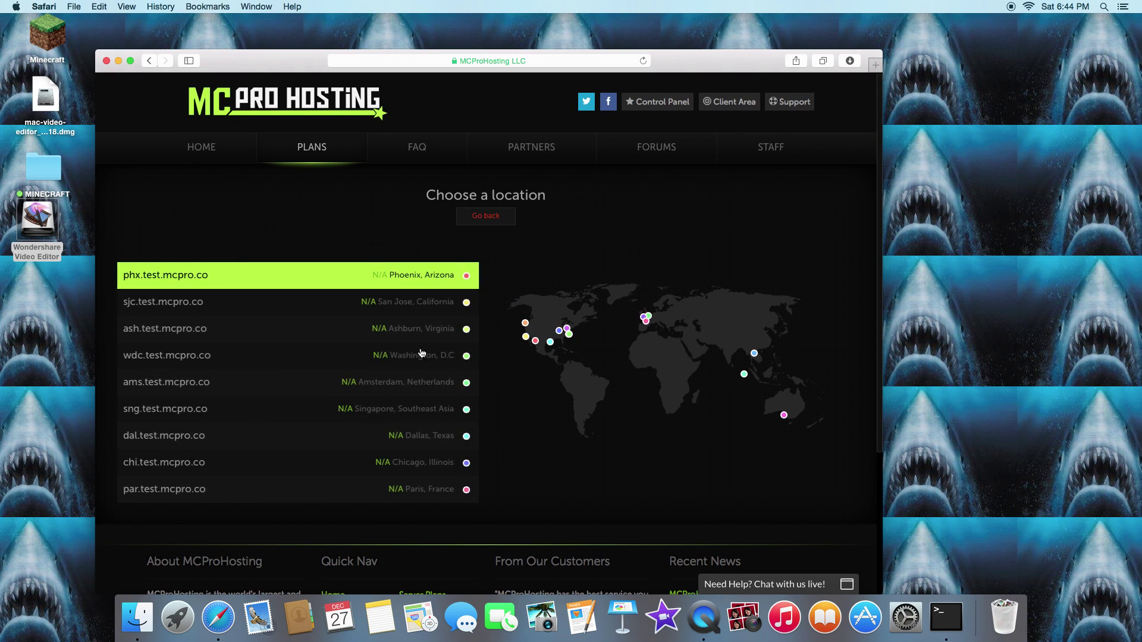
click(391, 303)
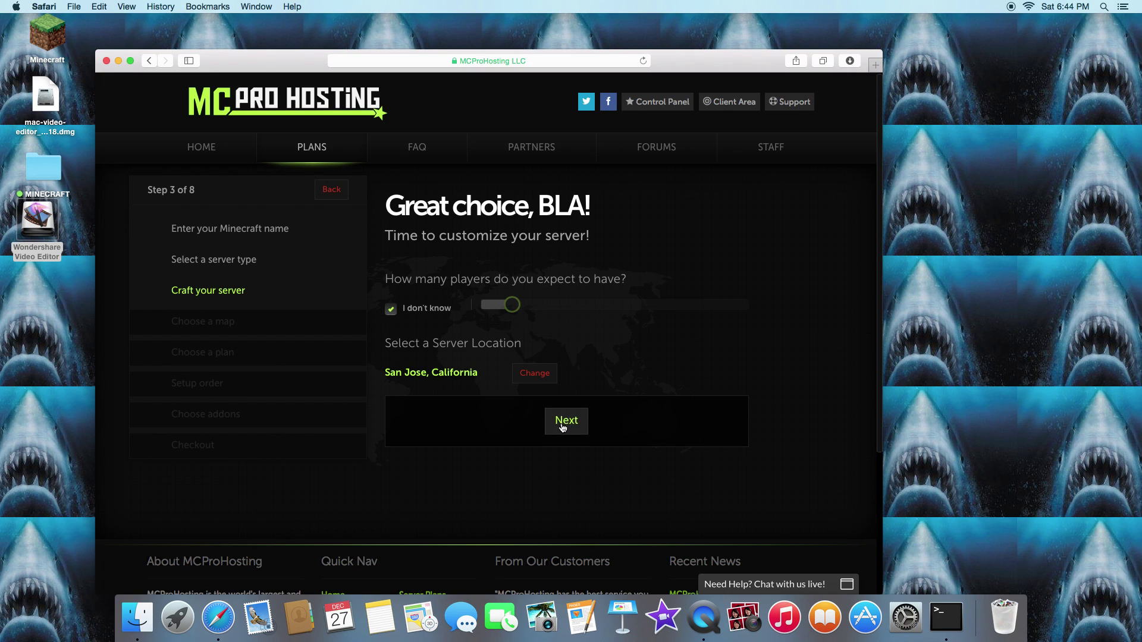
click(563, 426)
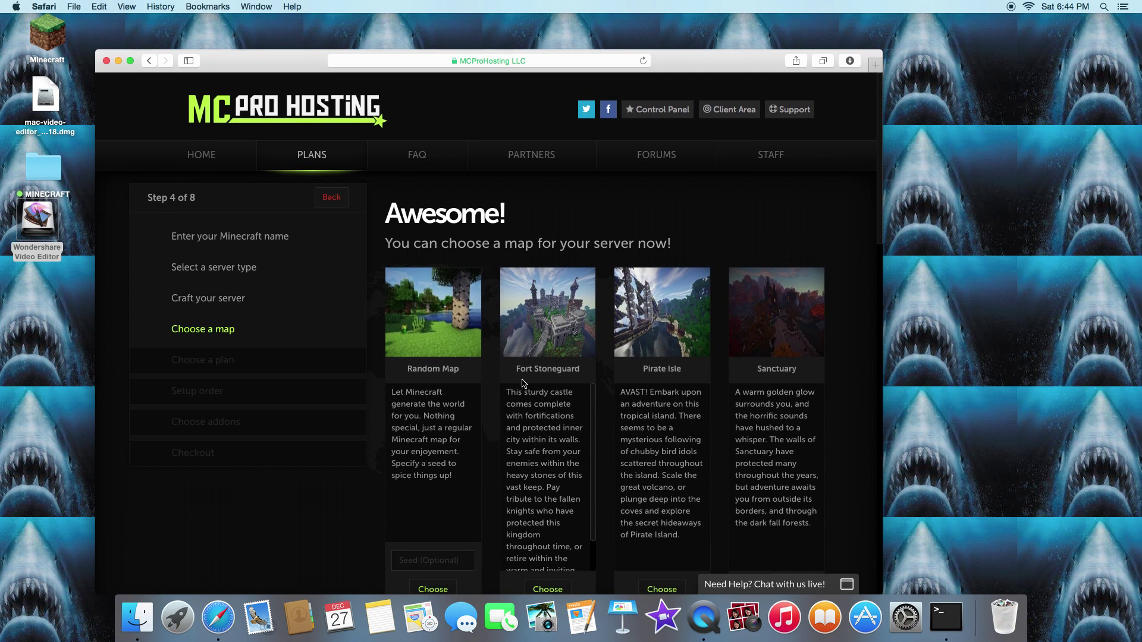
scroll(521, 382, down, 8)
scroll(535, 376, up, 8)
scroll(567, 358, down, 5)
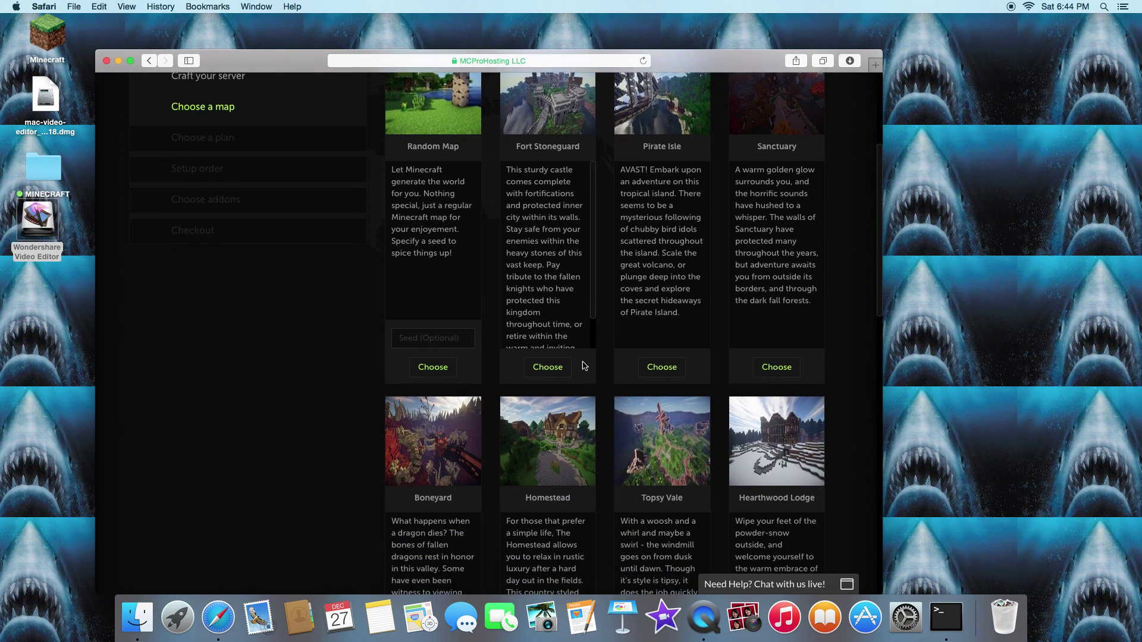
scroll(566, 358, down, 1)
scroll(589, 494, down, 5)
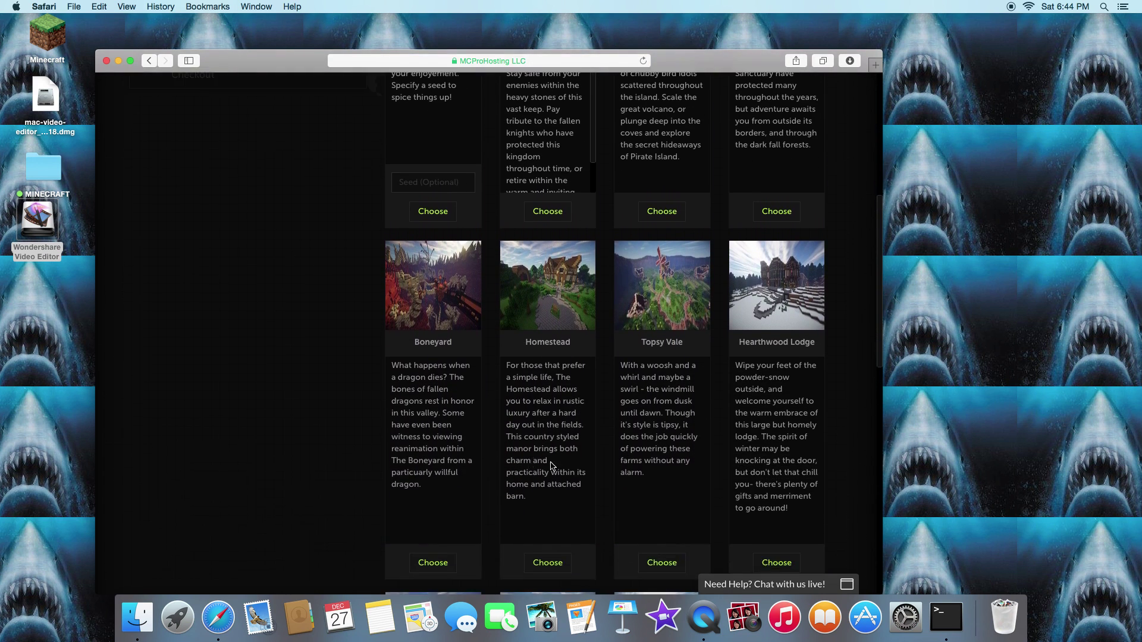
scroll(669, 482, down, 4)
Choose the Hearthwood Lodge map, then advance through the plan list
click(773, 462)
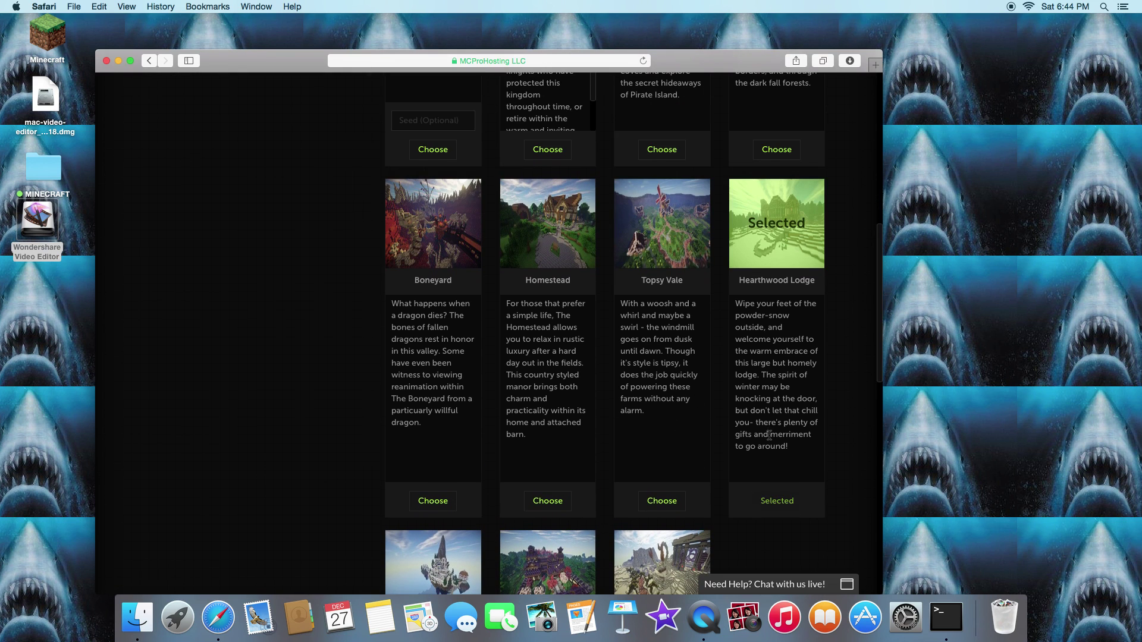
scroll(638, 294, down, 1)
scroll(637, 294, up, 10)
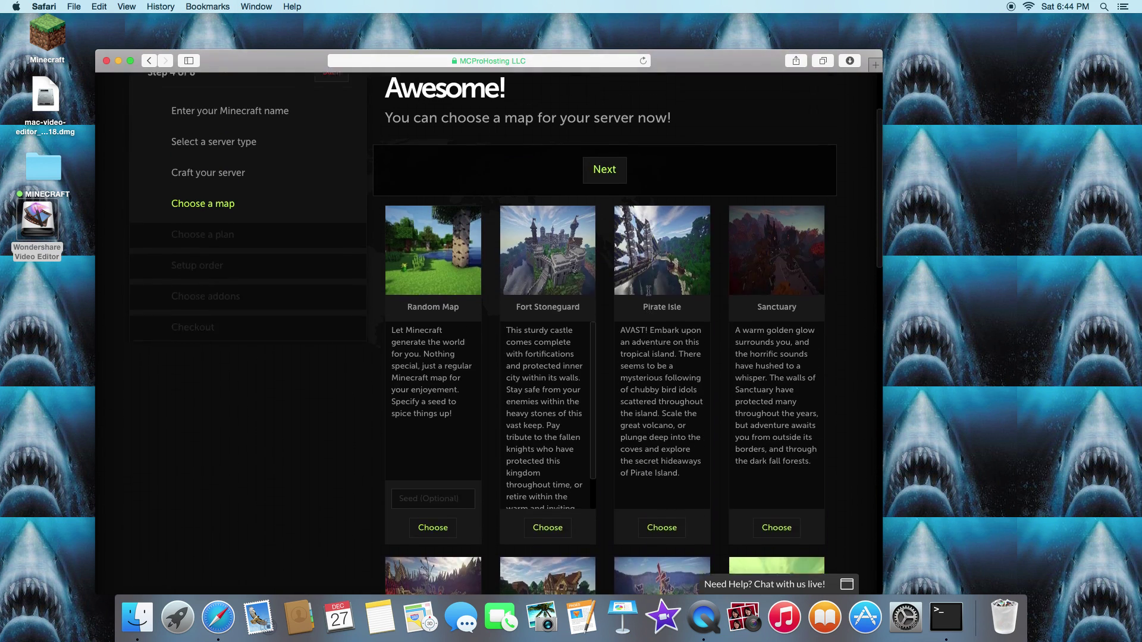
scroll(625, 295, up, 5)
click(607, 292)
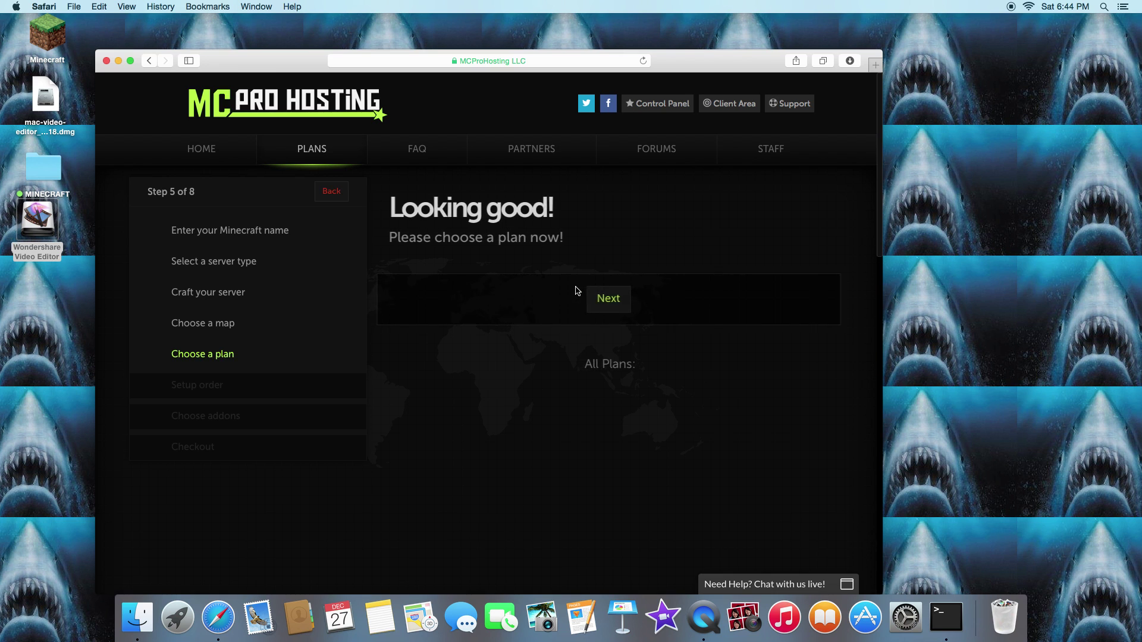
scroll(537, 300, down, 10)
scroll(562, 367, down, 2)
scroll(564, 367, down, 5)
scroll(563, 366, up, 4)
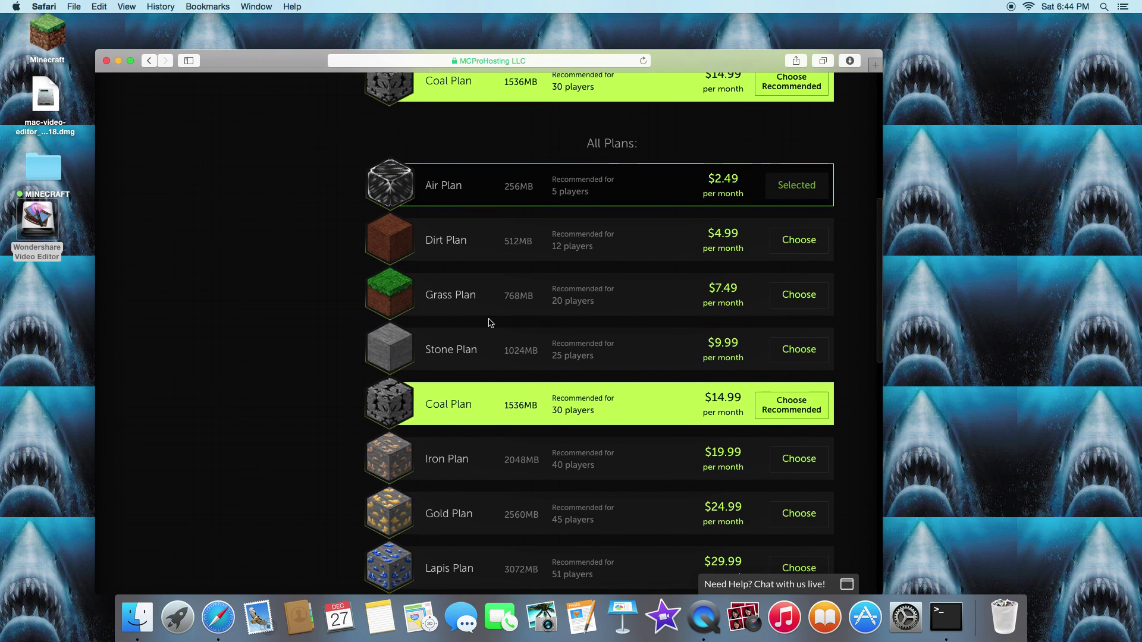
scroll(687, 192, up, 10)
scroll(625, 268, up, 3)
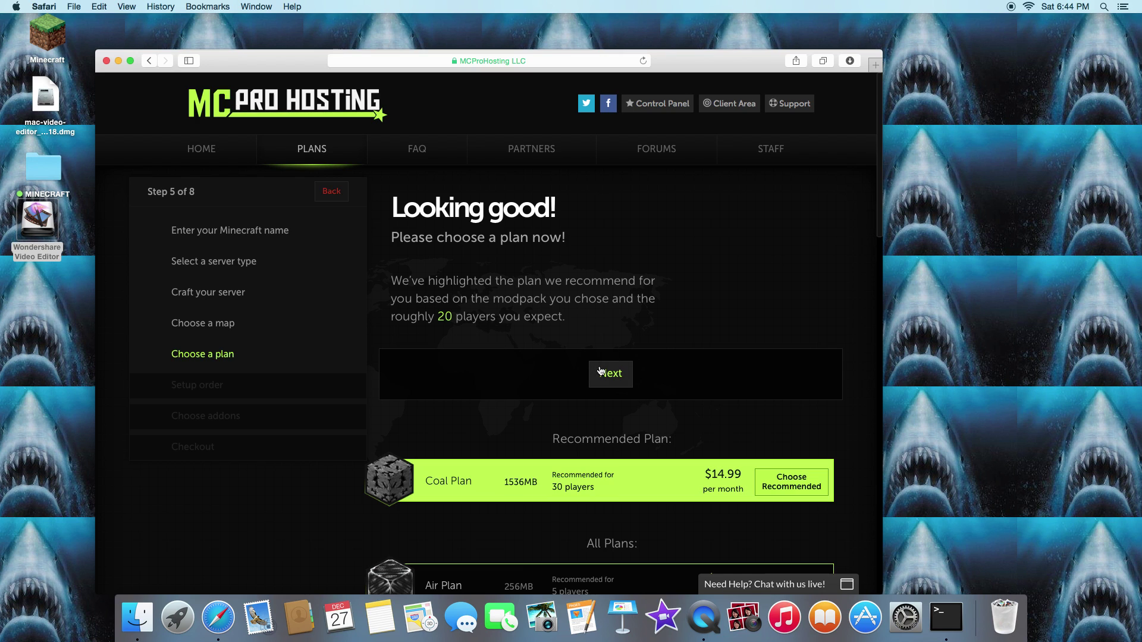
click(603, 372)
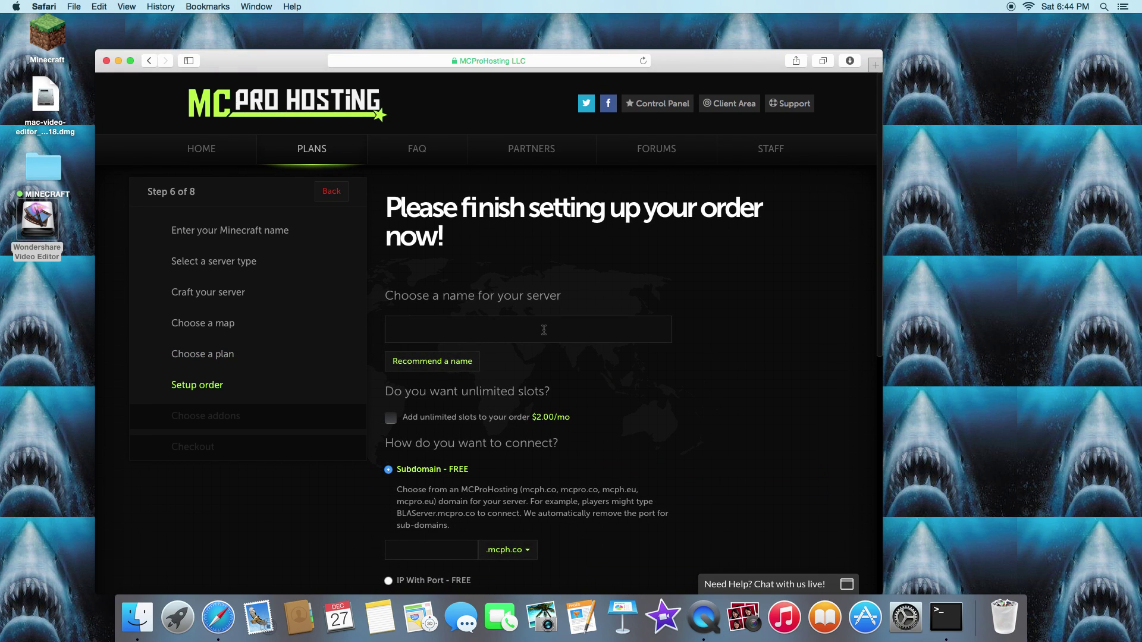
Use the server name field and unlimited slots option on the setup-order step
click(542, 329)
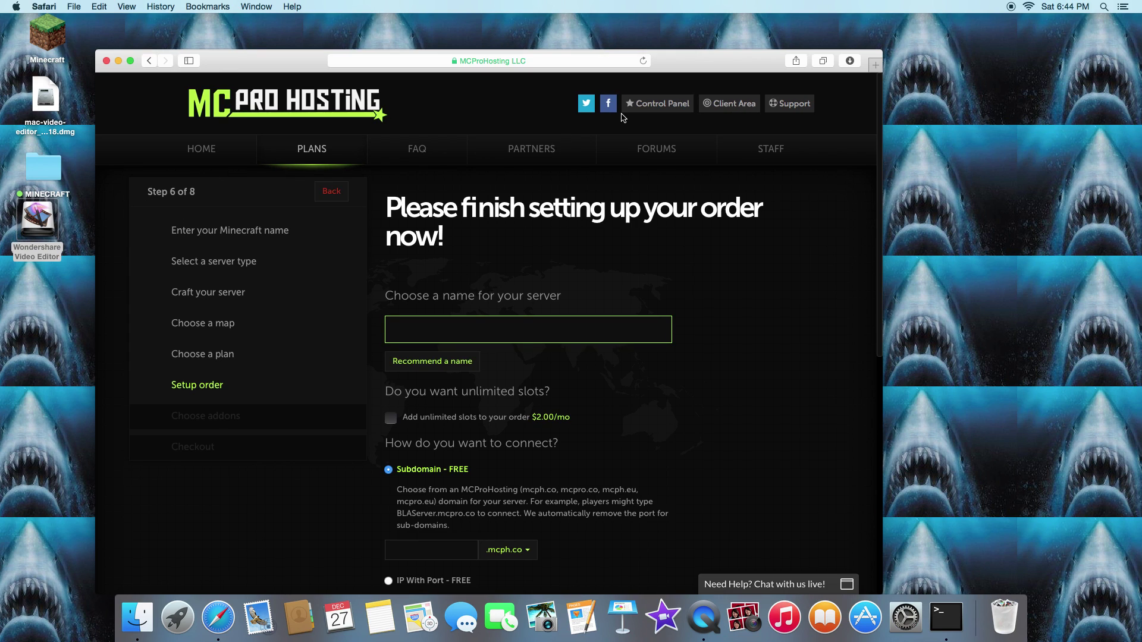
text(H)
text(s server)
click(390, 420)
drag(391, 420, 397, 429)
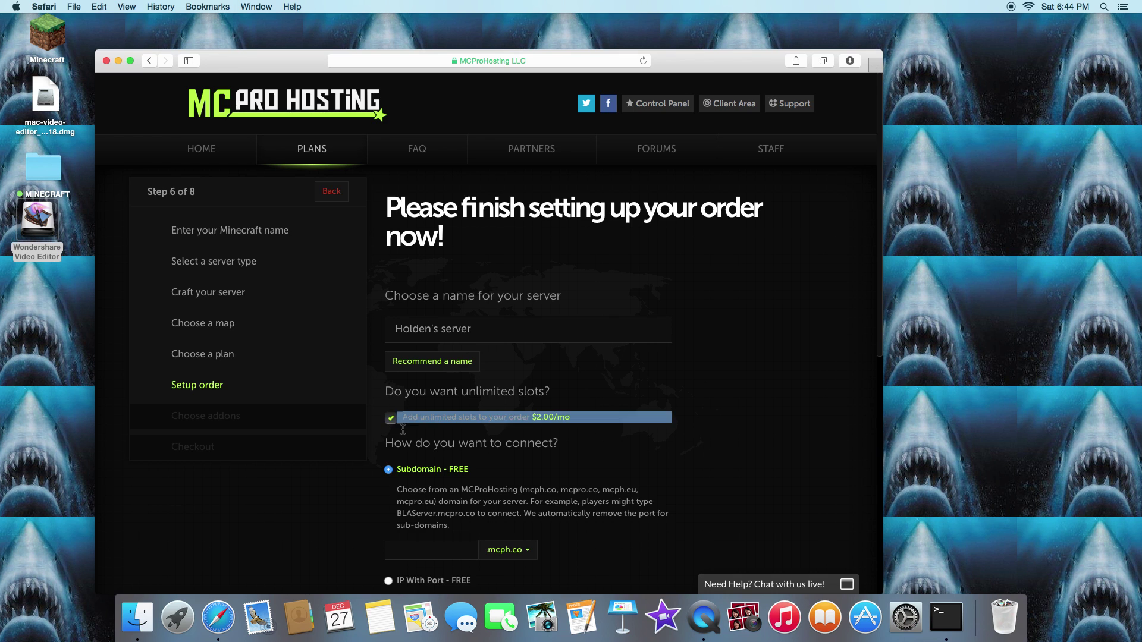
click(446, 433)
scroll(482, 401, down, 10)
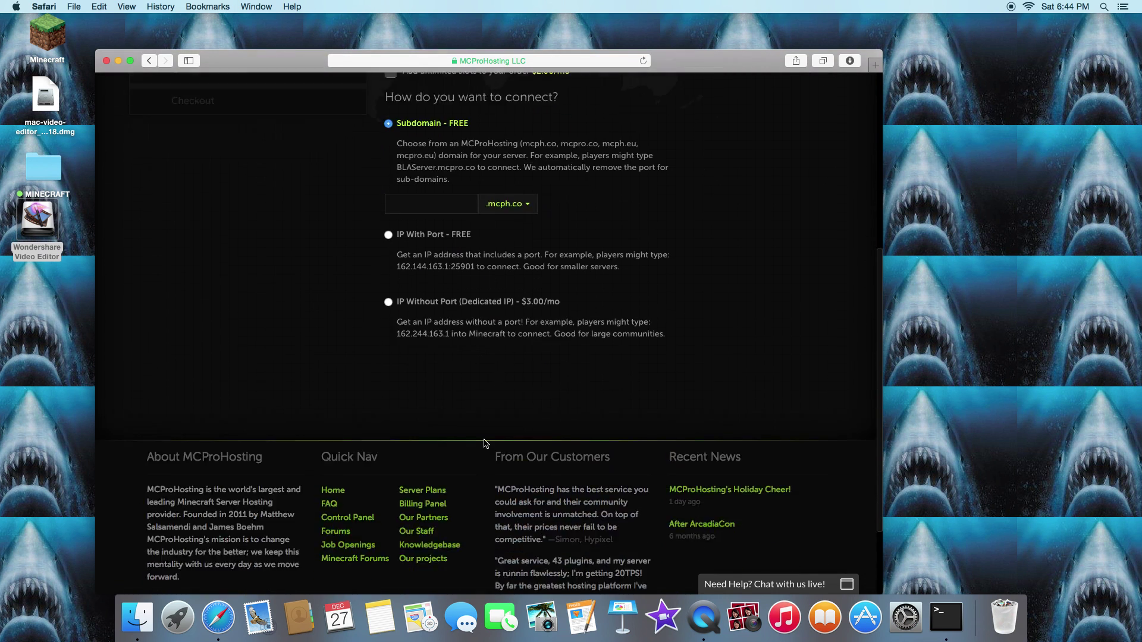
scroll(485, 445, up, 10)
scroll(484, 444, down, 3)
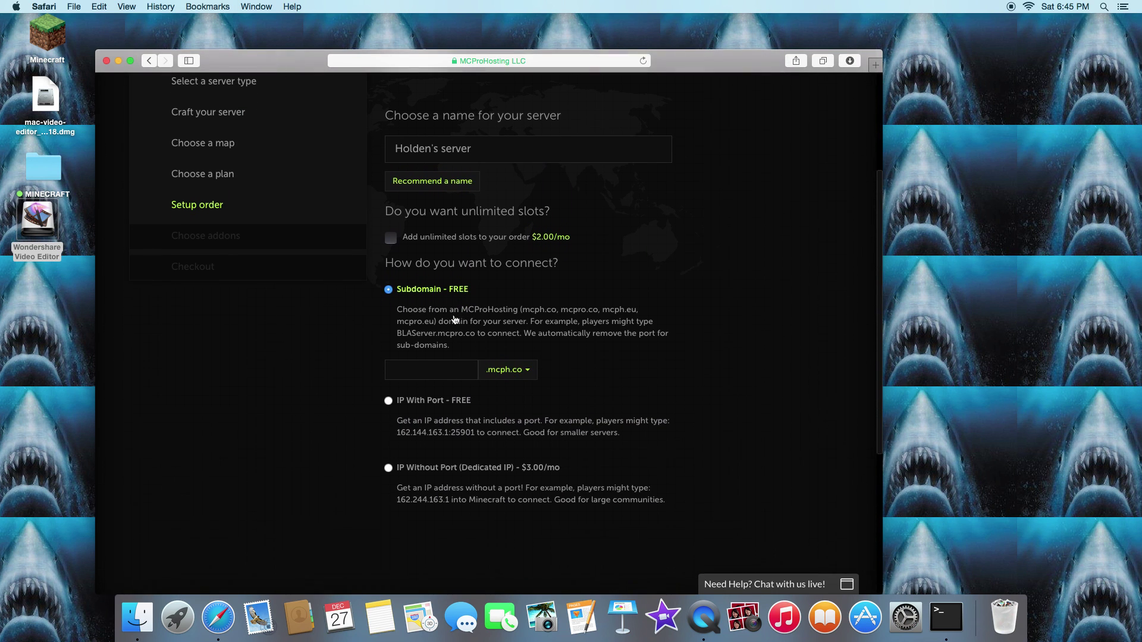
mouse_move(402, 318)
mouse_down()
mouse_move(429, 318)
mouse_move(532, 500)
mouse_up()
Clear the page selection, enter an available subdomain, and continue to Air Plan addons
click(499, 241)
scroll(500, 358, down, 6)
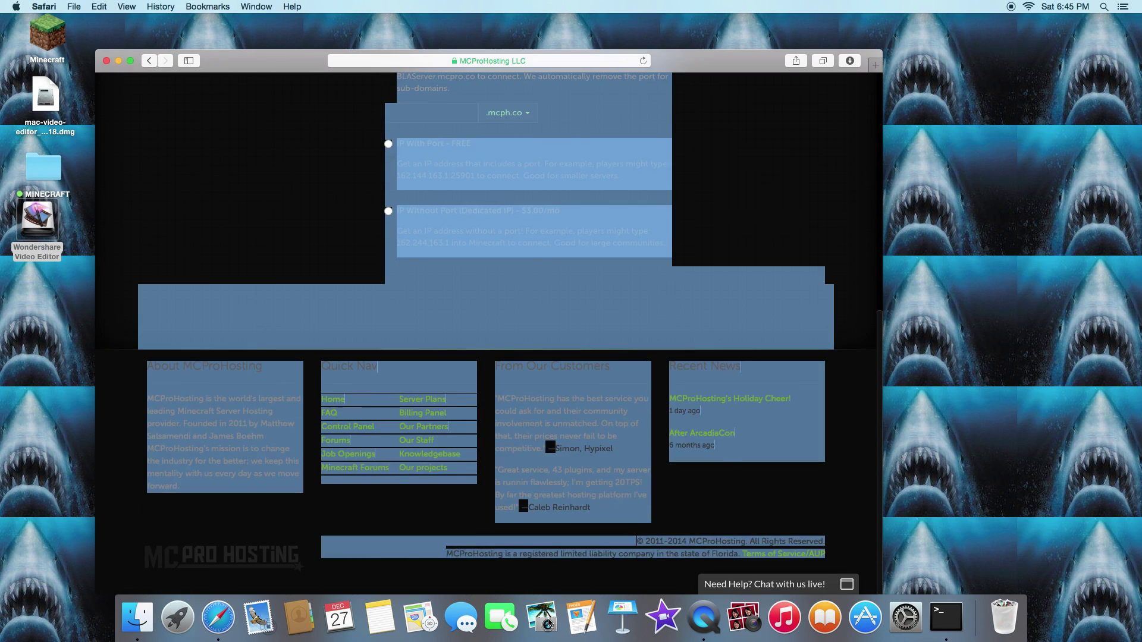
scroll(500, 357, up, 8)
key(super+a)
click(481, 328)
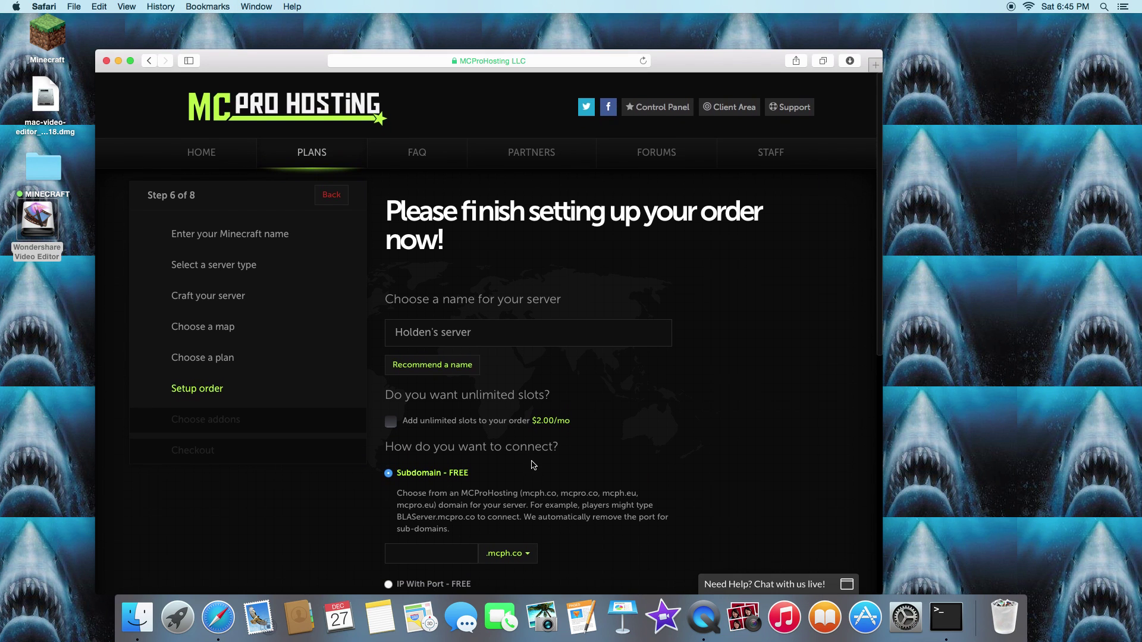
scroll(524, 534, down, 10)
scroll(520, 401, up, 5)
click(411, 290)
text(24ewdgyusixkz)
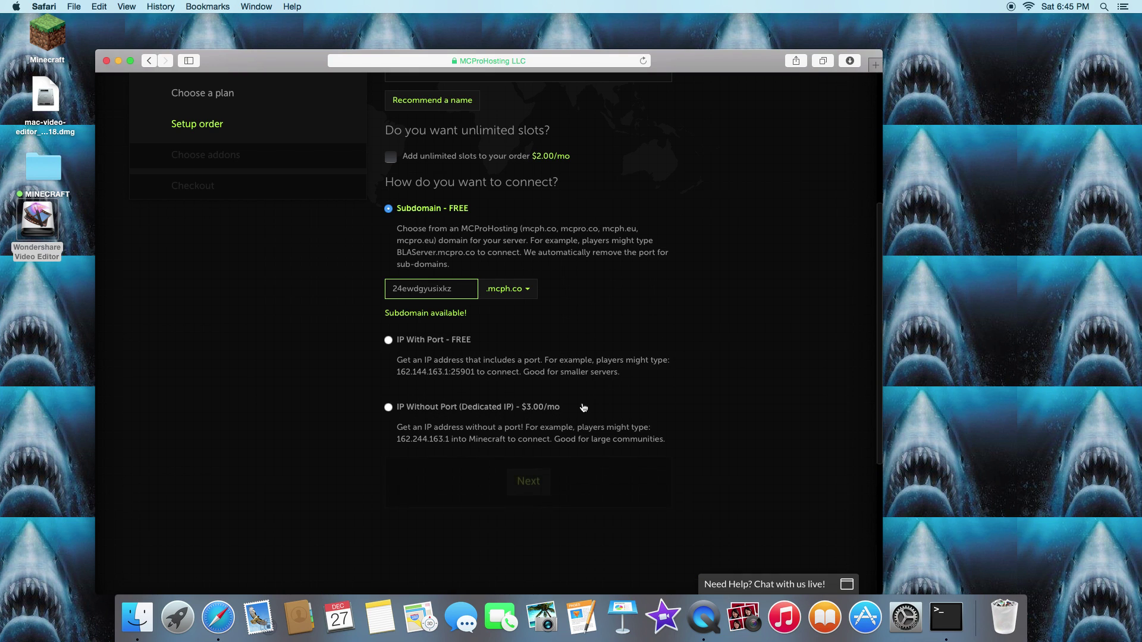
click(529, 490)
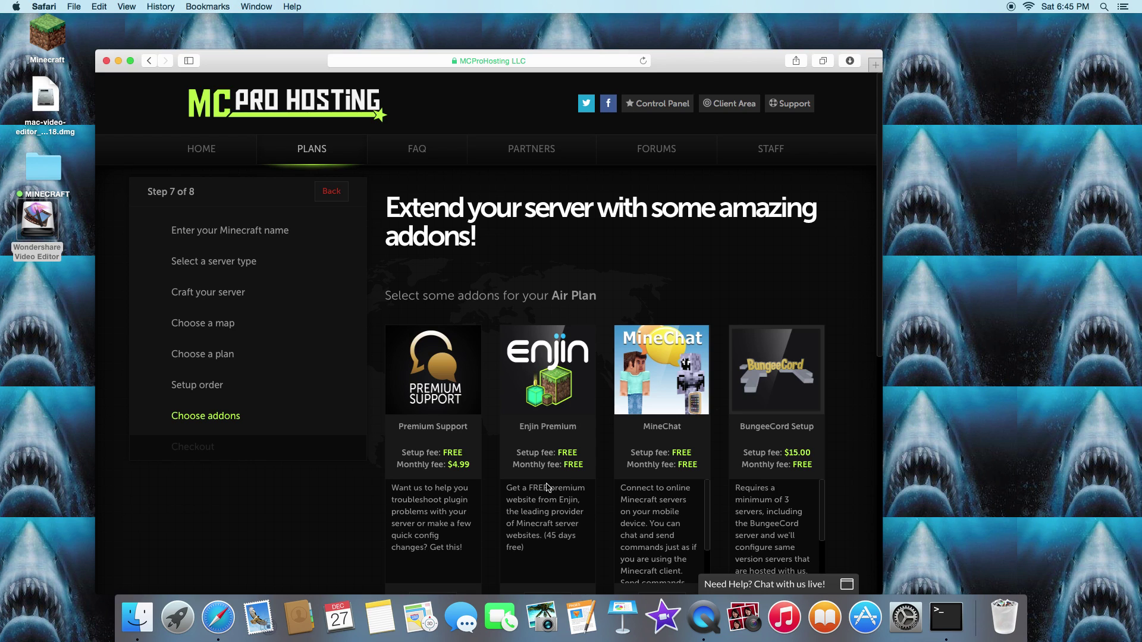
scroll(562, 478, down, 3)
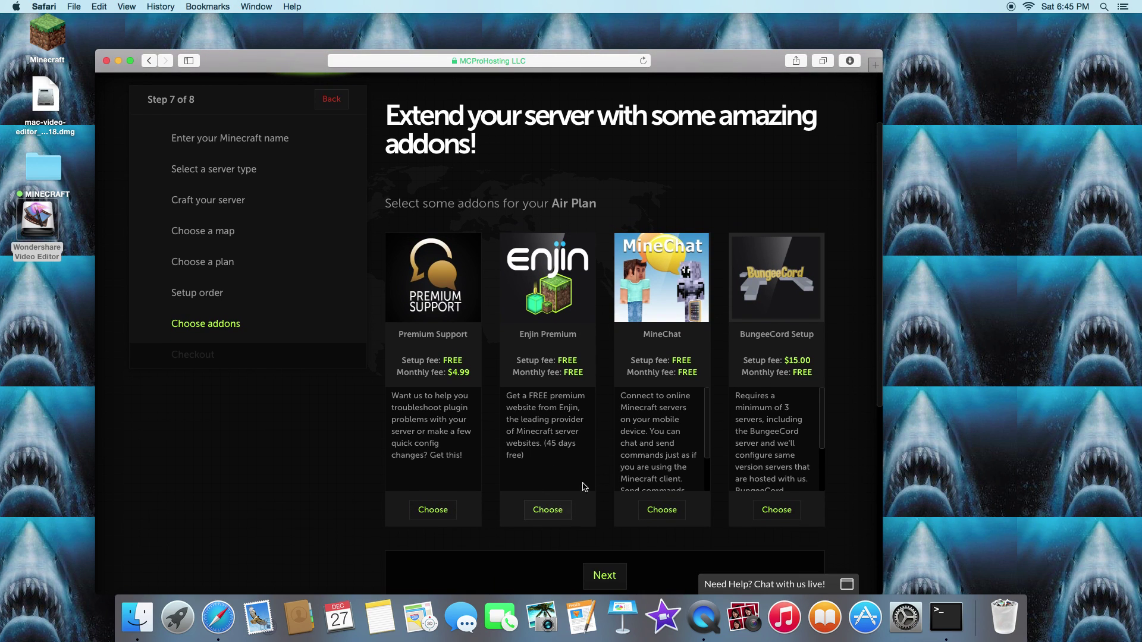
Add the Enjin Premium addon and proceed to the Review and Order checkout
double_click(563, 204)
click(671, 312)
click(563, 516)
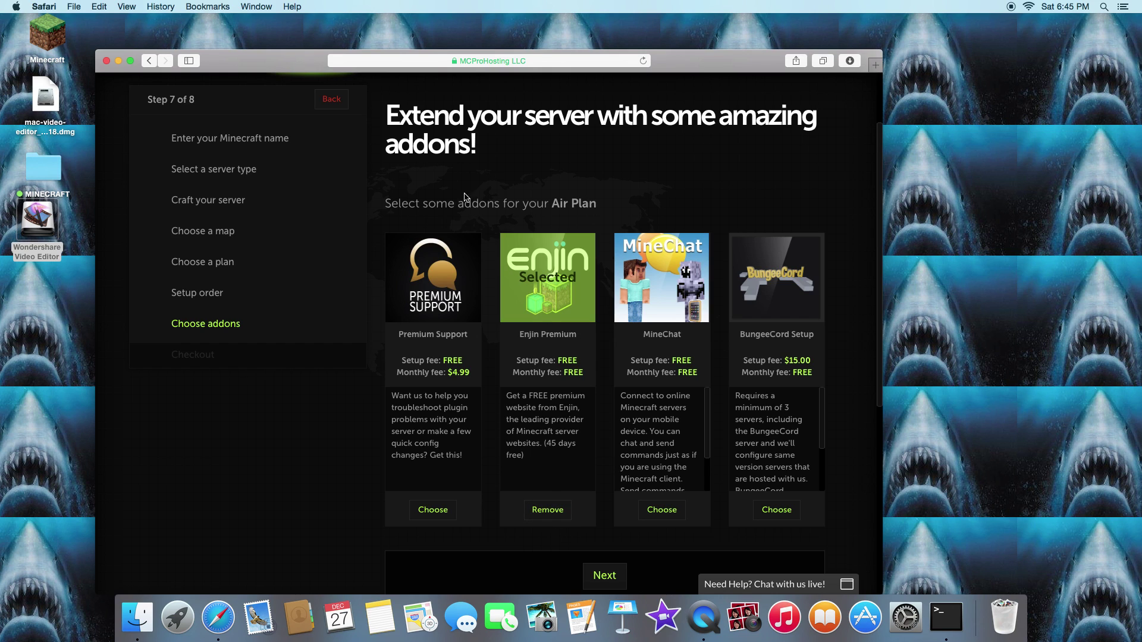
scroll(559, 237, up, 3)
scroll(571, 268, down, 3)
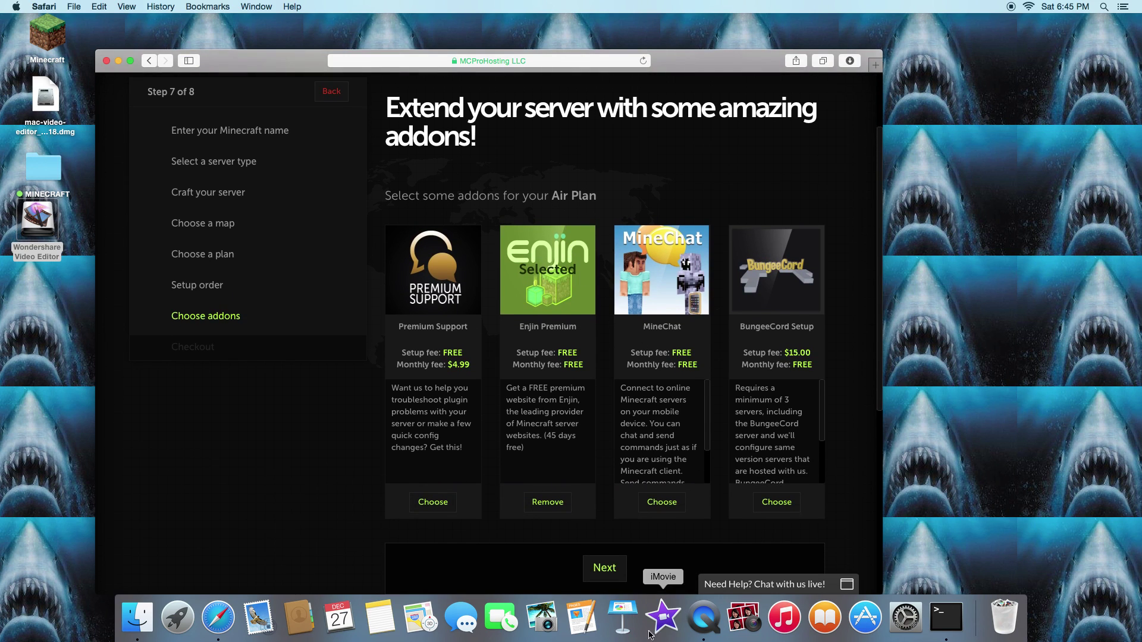
click(610, 572)
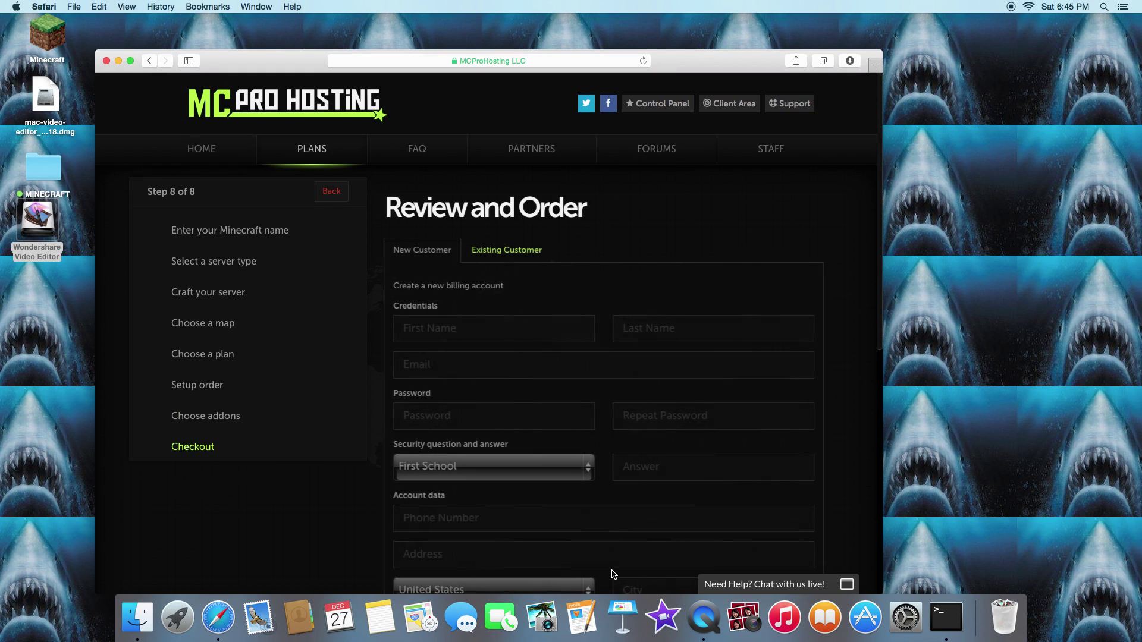
scroll(579, 369, down, 3)
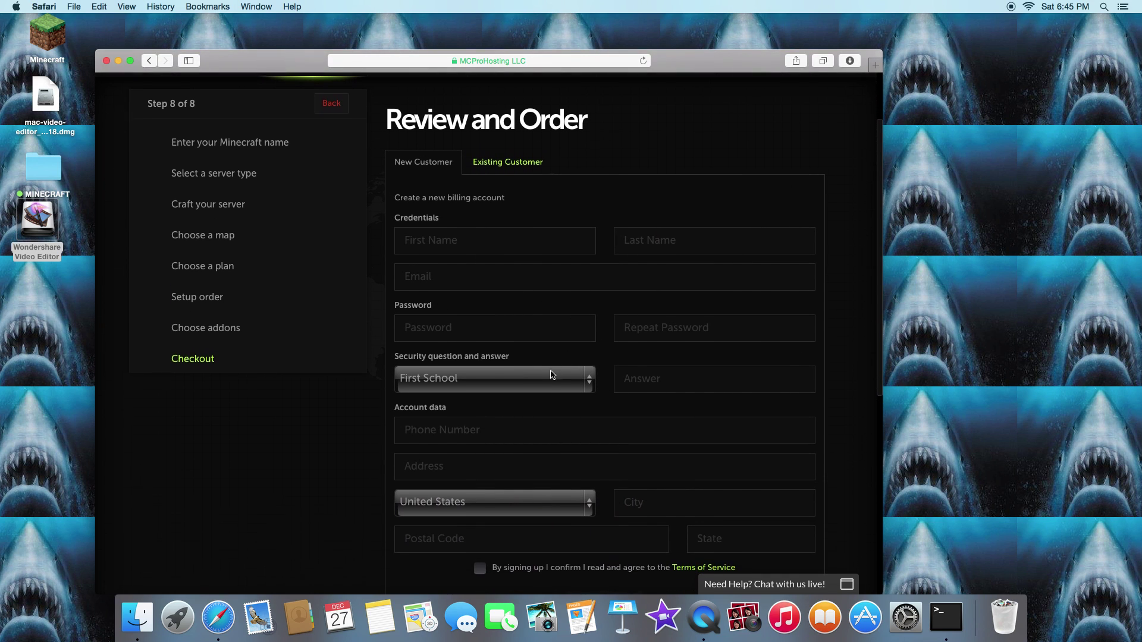
Go through the first name, last name, email and password fields on checkout
click(452, 235)
click(669, 248)
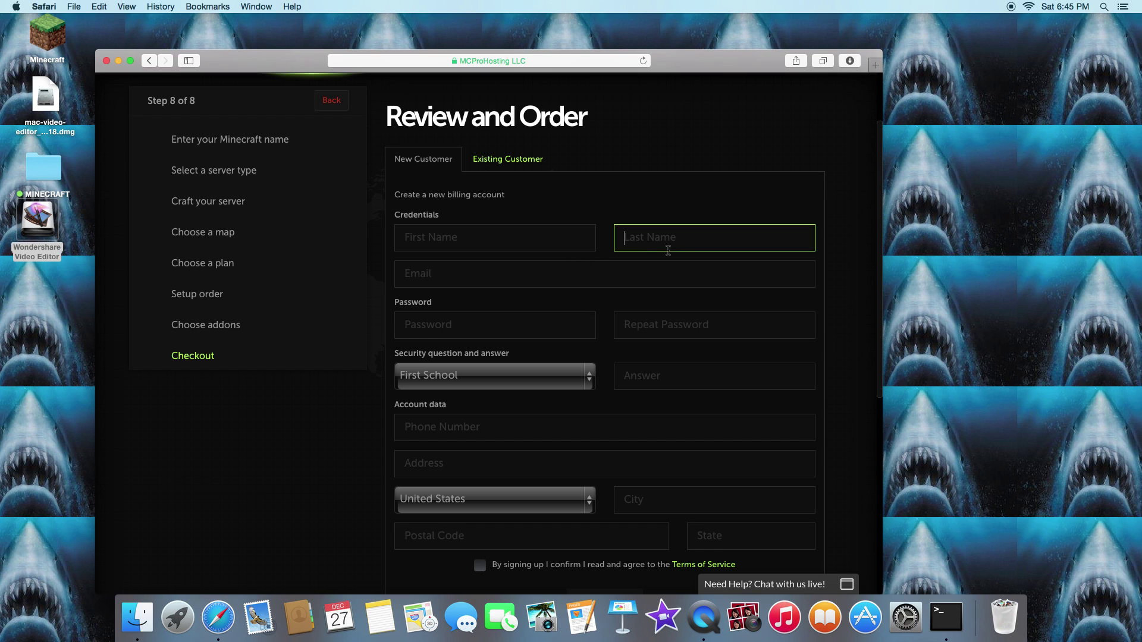
click(556, 246)
click(554, 274)
click(540, 322)
click(643, 330)
click(612, 400)
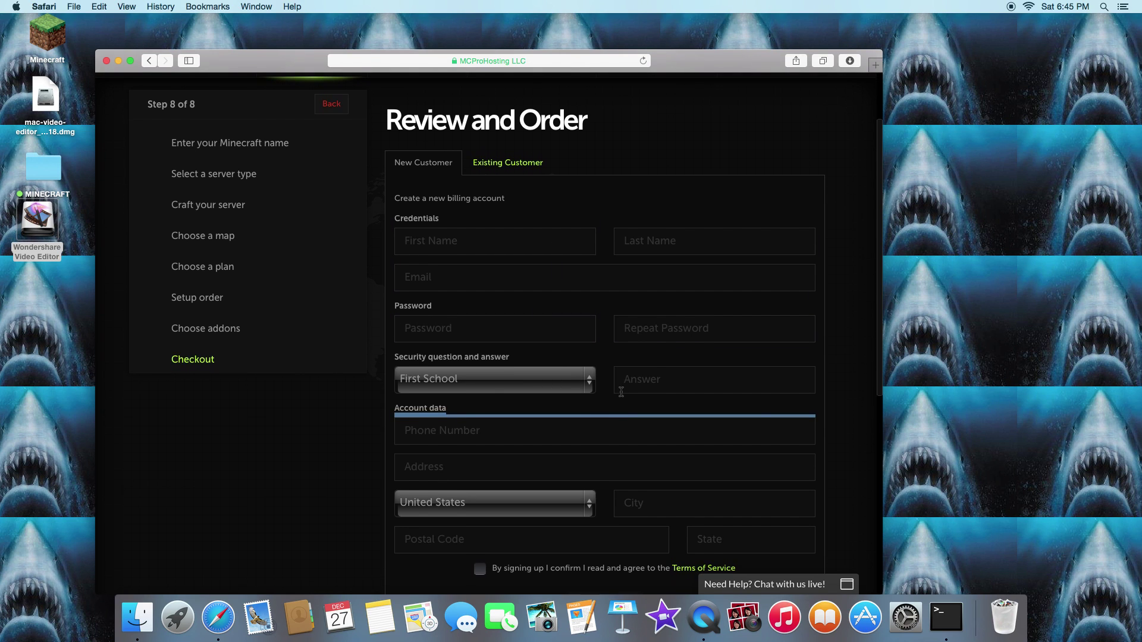
scroll(613, 403, up, 3)
scroll(613, 403, down, 5)
Select High School Mascot, set Switzerland as country, and accept the Terms of Service
click(500, 330)
click(538, 355)
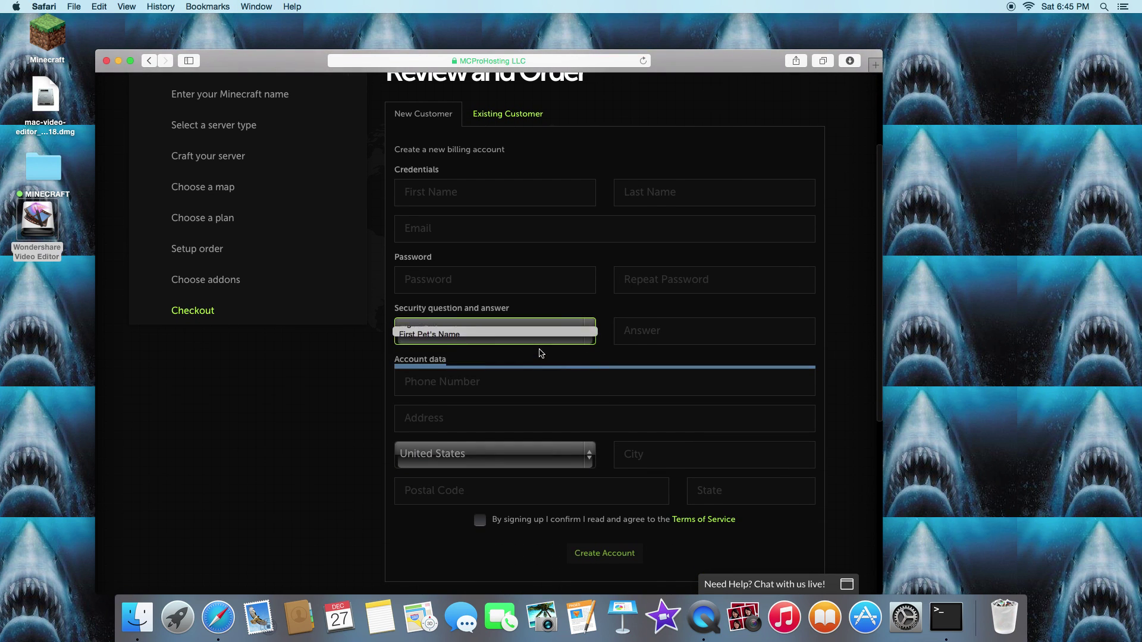
click(578, 460)
click(571, 454)
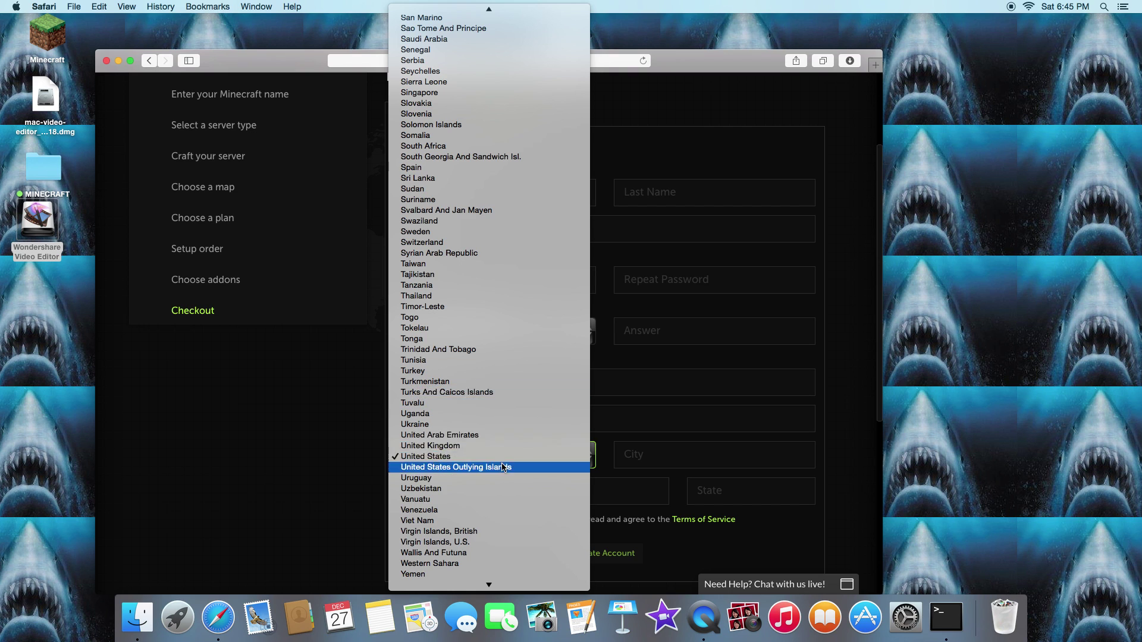
click(421, 243)
scroll(613, 517, down, 4)
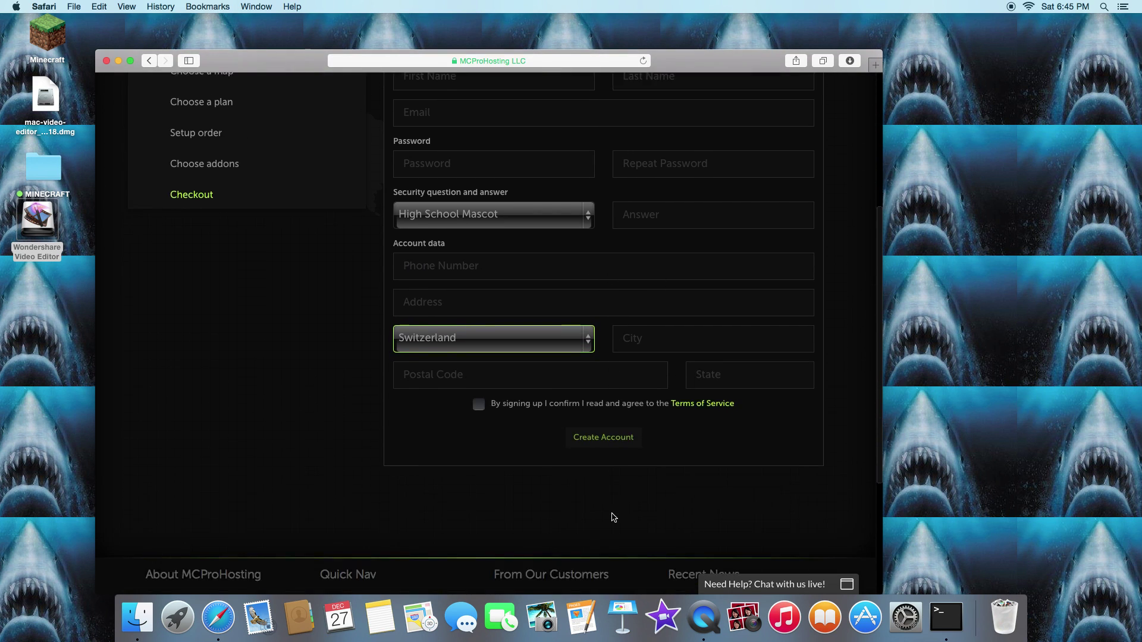
scroll(614, 518, down, 3)
scroll(615, 518, up, 3)
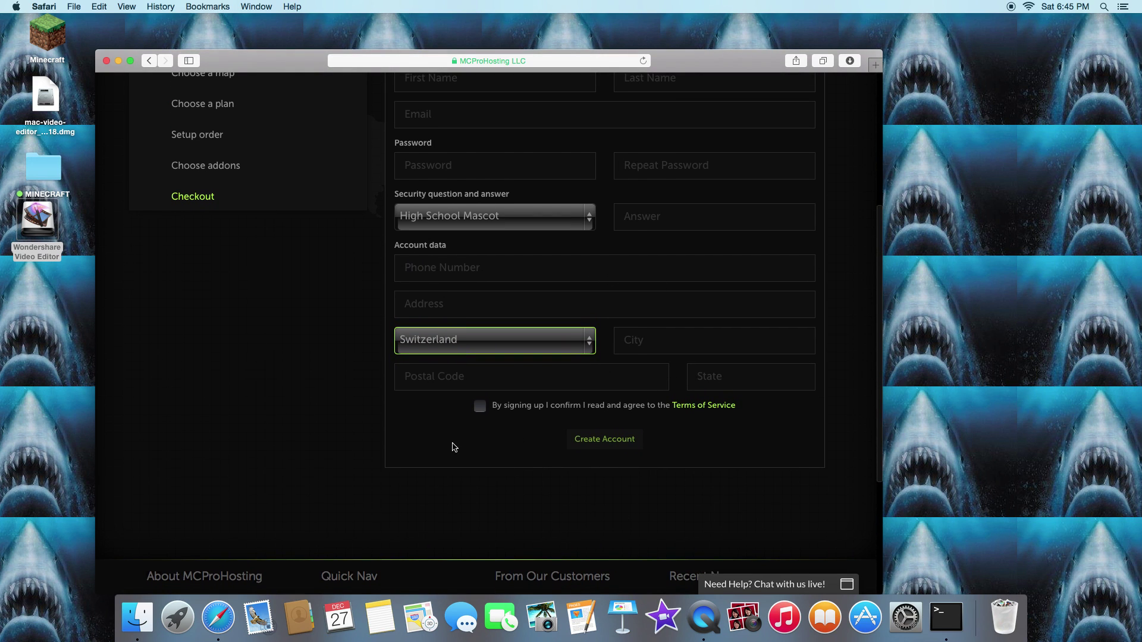
click(481, 407)
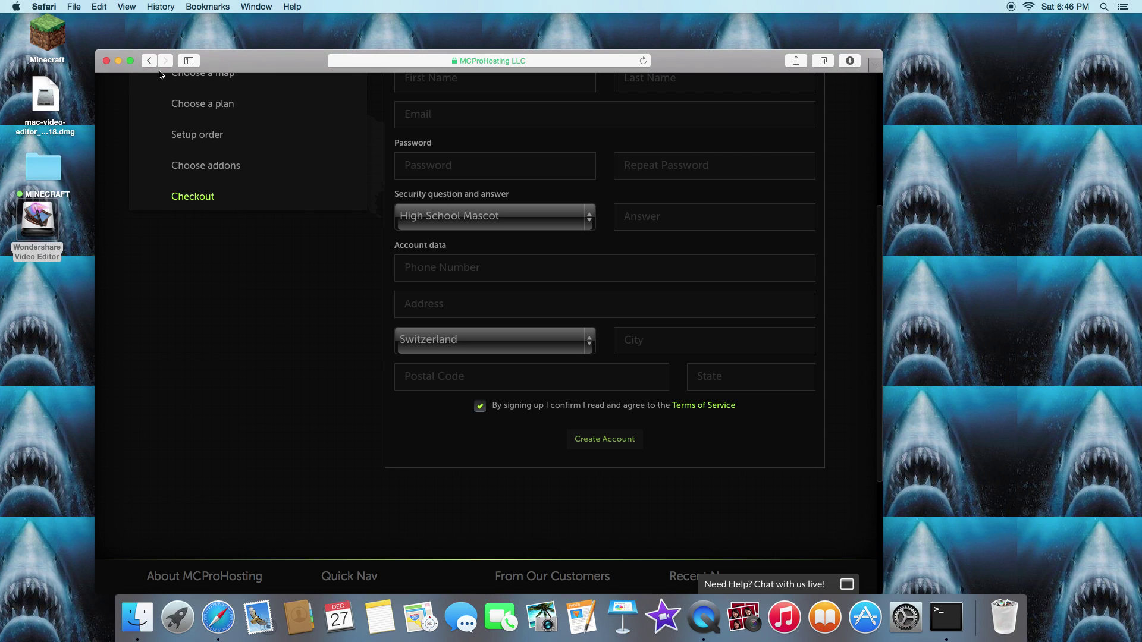
Close the Safari order window and drag across the empty desktop
click(106, 60)
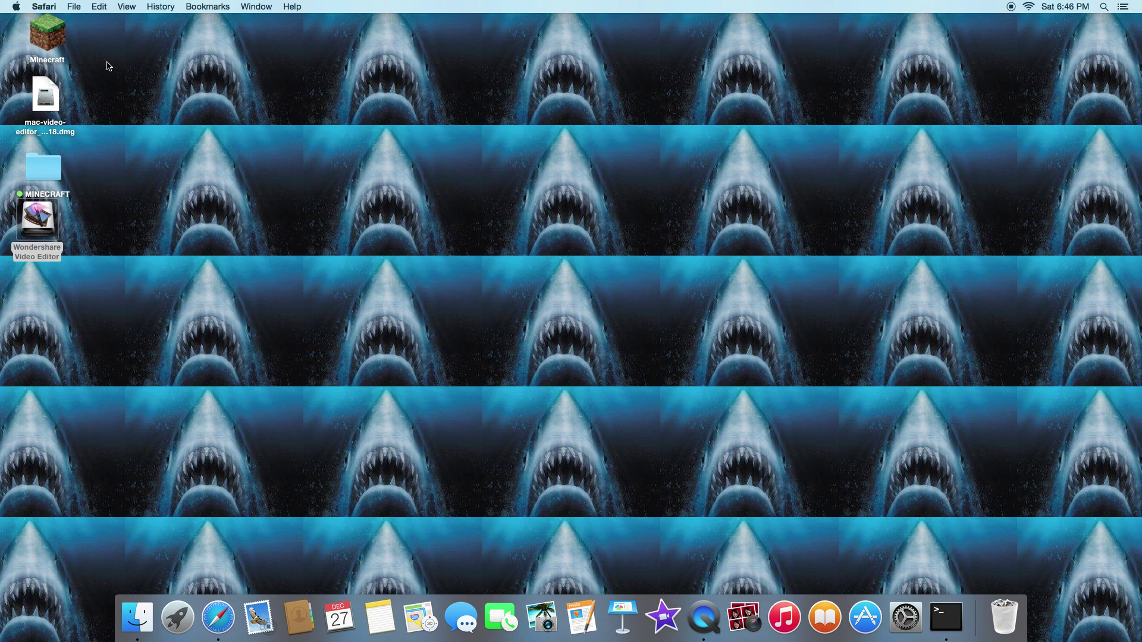
mouse_move(122, 62)
mouse_down()
mouse_move(830, 298)
mouse_move(356, 274)
mouse_up()
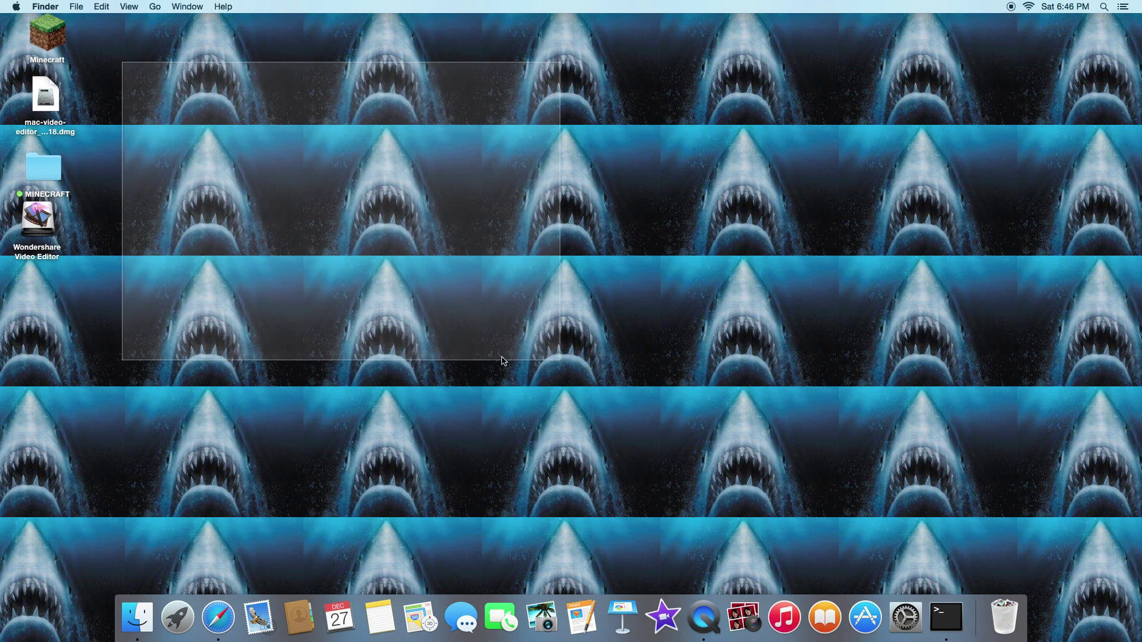
drag(487, 342, 640, 292)
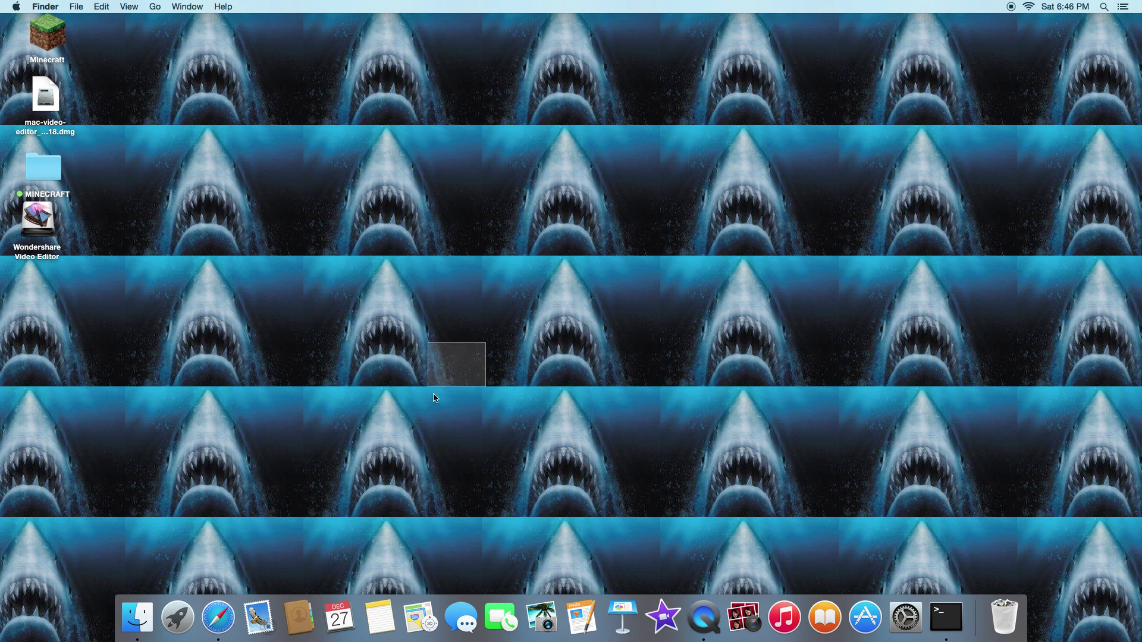
drag(639, 292, 625, 361)
drag(487, 383, 282, 376)
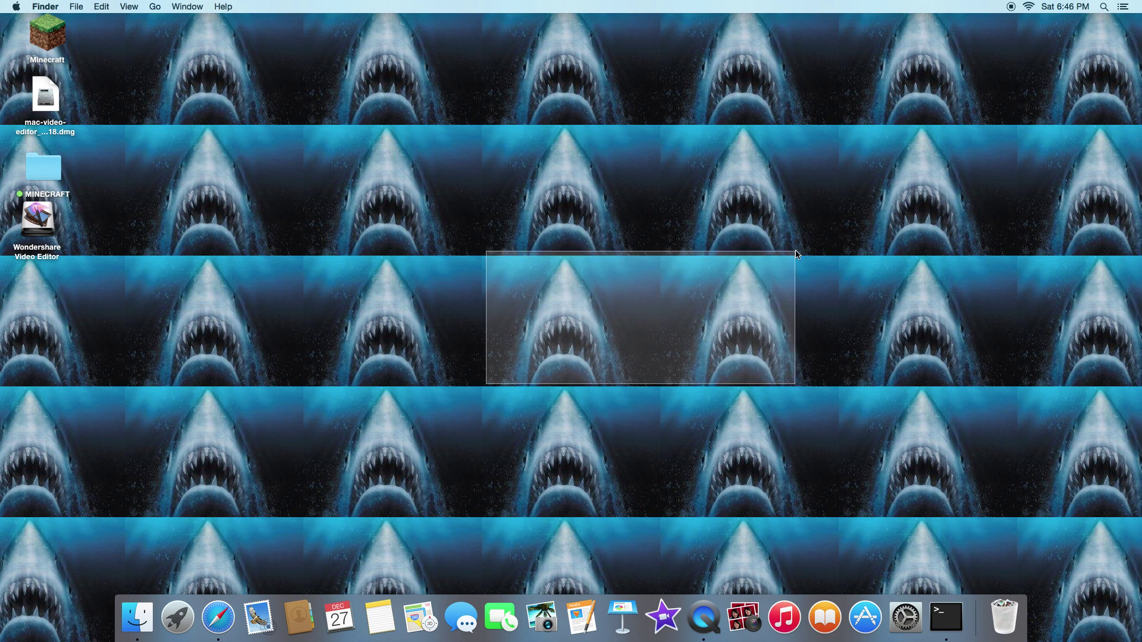
drag(282, 375, 1077, 250)
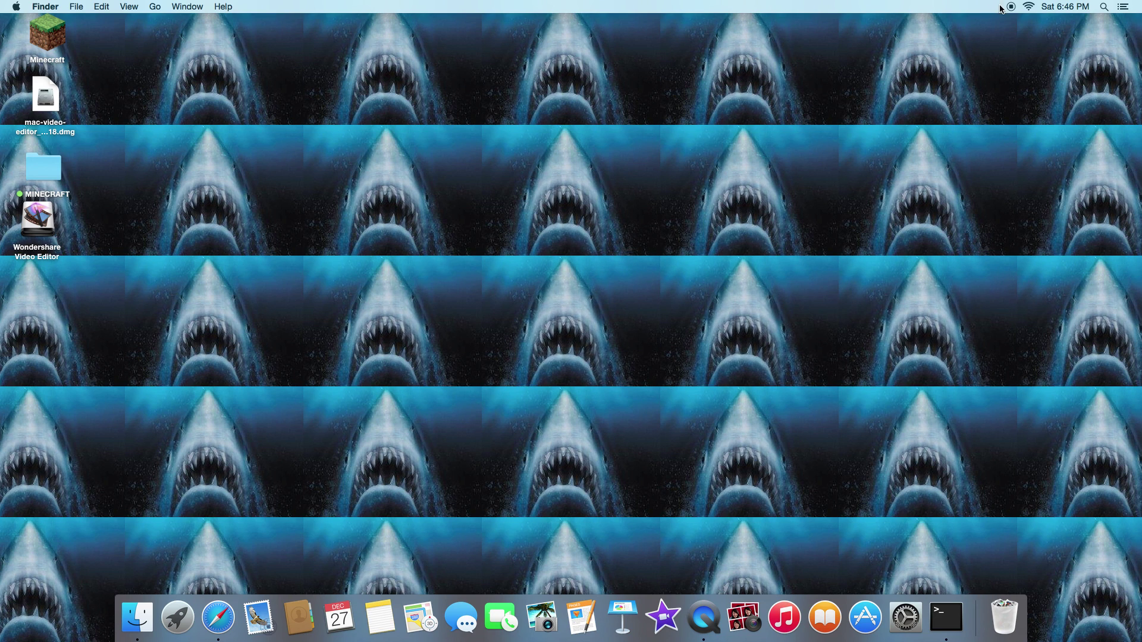